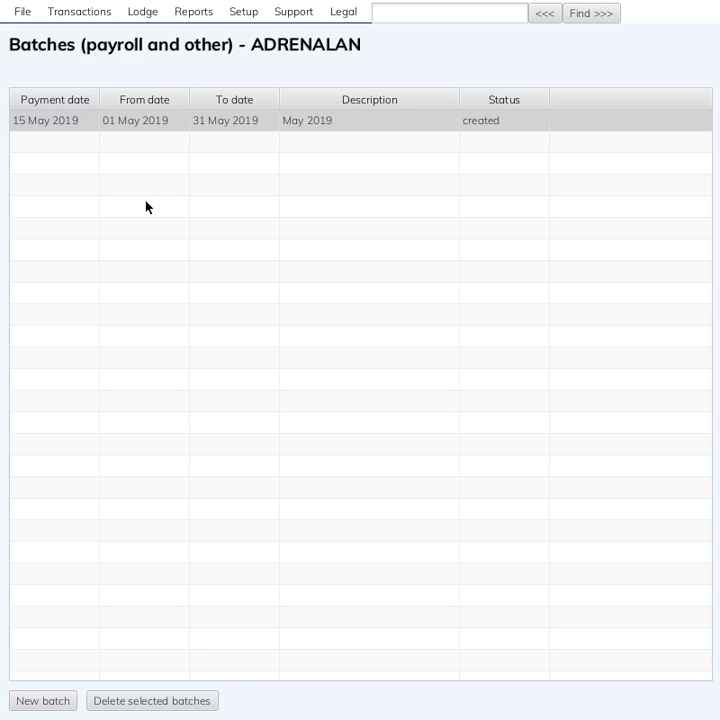
Start a new payroll batch described 'June 2019' with status Created.
{"action": "left_click", "coordinate": [140, 126]}
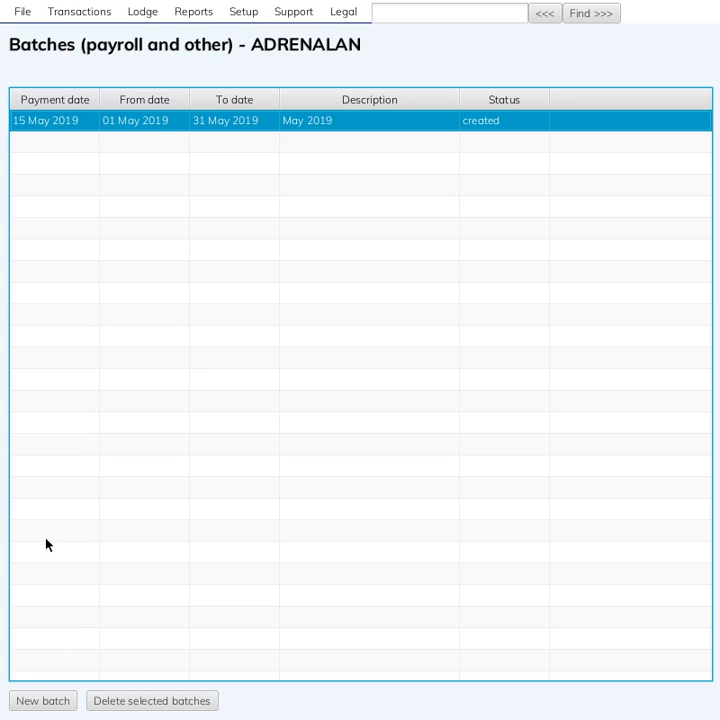
{"action": "left_click", "coordinate": [55, 704]}
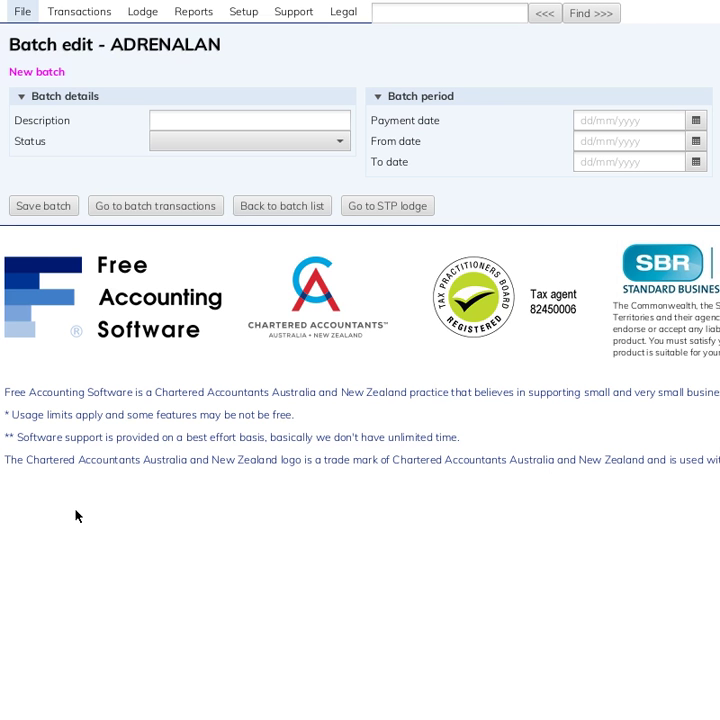
{"action": "left_click", "coordinate": [192, 121]}
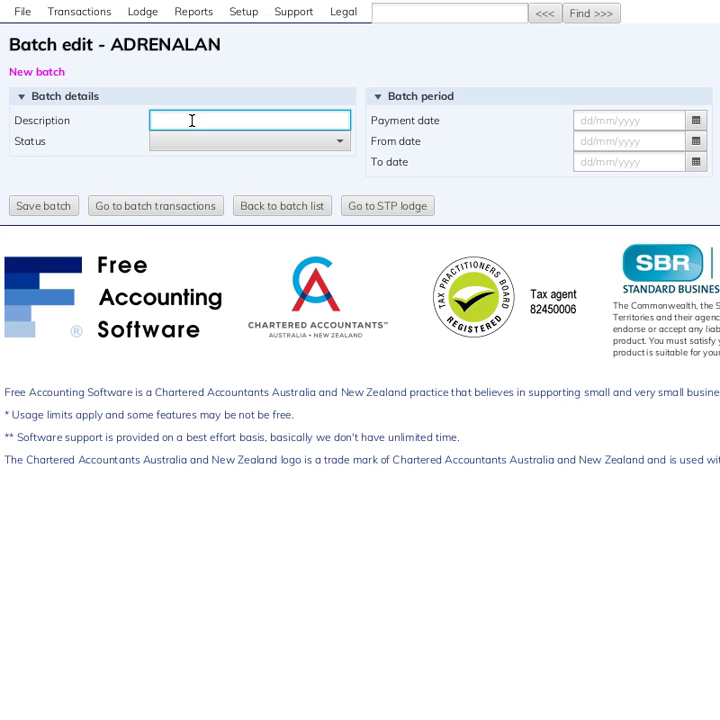
{"action": "type", "text": "June 2019"}
{"action": "left_click", "coordinate": [262, 141]}
{"action": "left_click", "coordinate": [275, 182]}
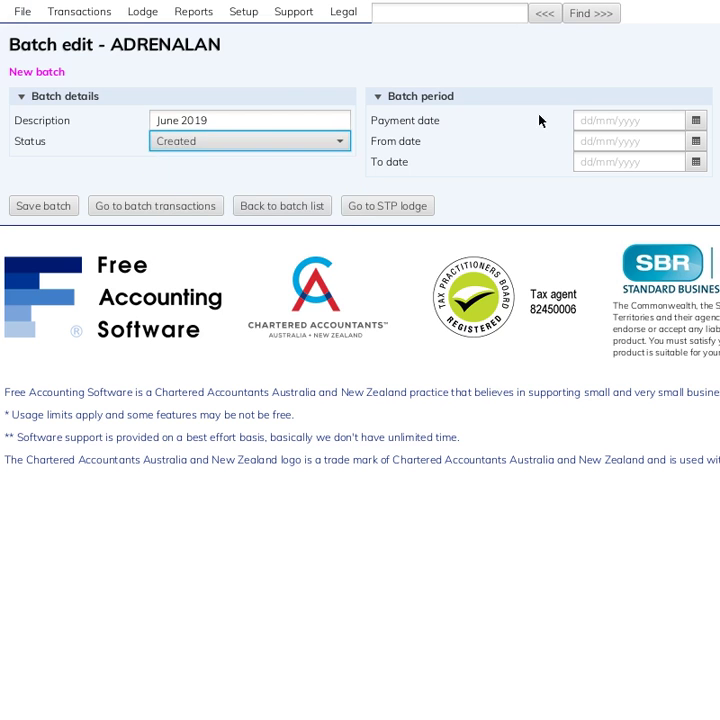
Set payment date 15/06/2019 and period 01/06/2019–30/06/2019, save, and view its transactions.
{"action": "left_click", "coordinate": [591, 120]}
{"action": "type", "text": "15/"}
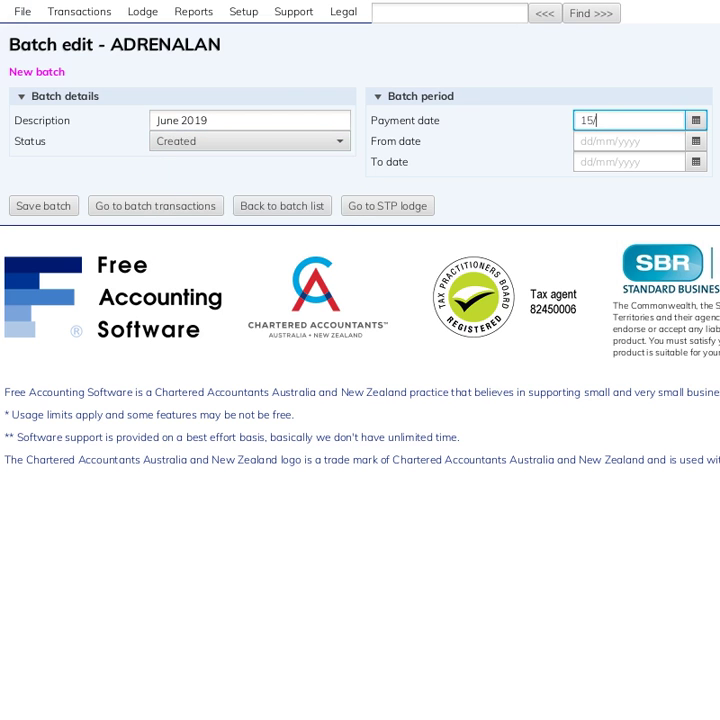
{"action": "type", "text": "06/2019"}
{"action": "left_click", "coordinate": [591, 141]}
{"action": "type", "text": "01/"}
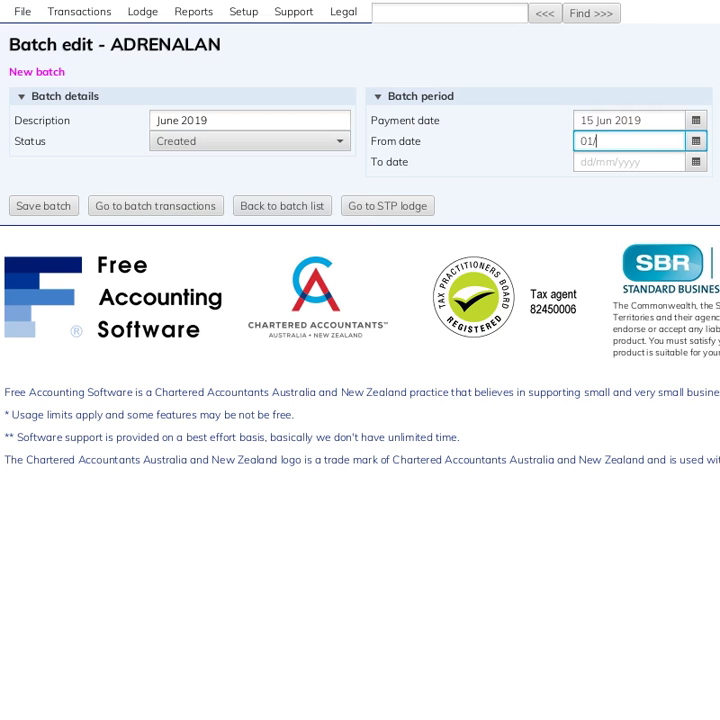
{"action": "type", "text": "06/2019"}
{"action": "key", "text": "Tab"}
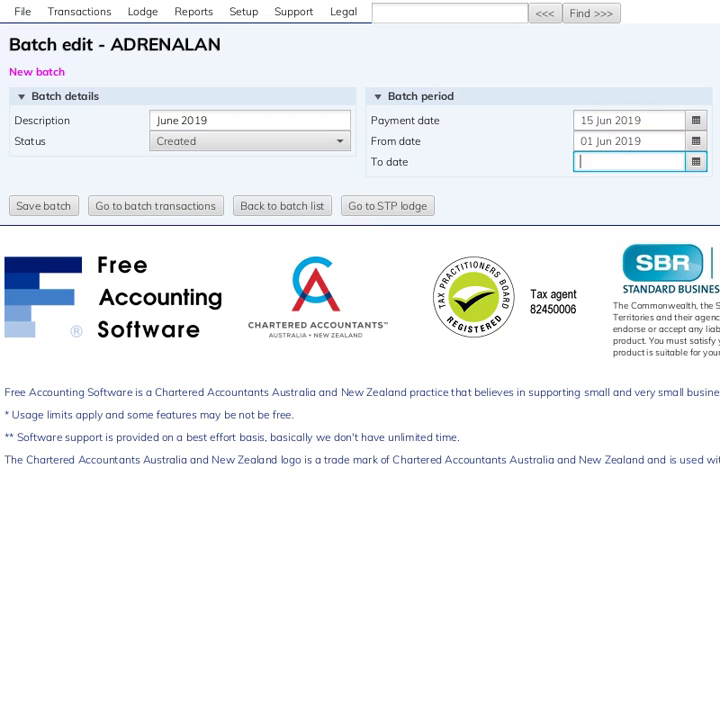
{"action": "type", "text": "30/06/2019"}
{"action": "key", "text": "Tab"}
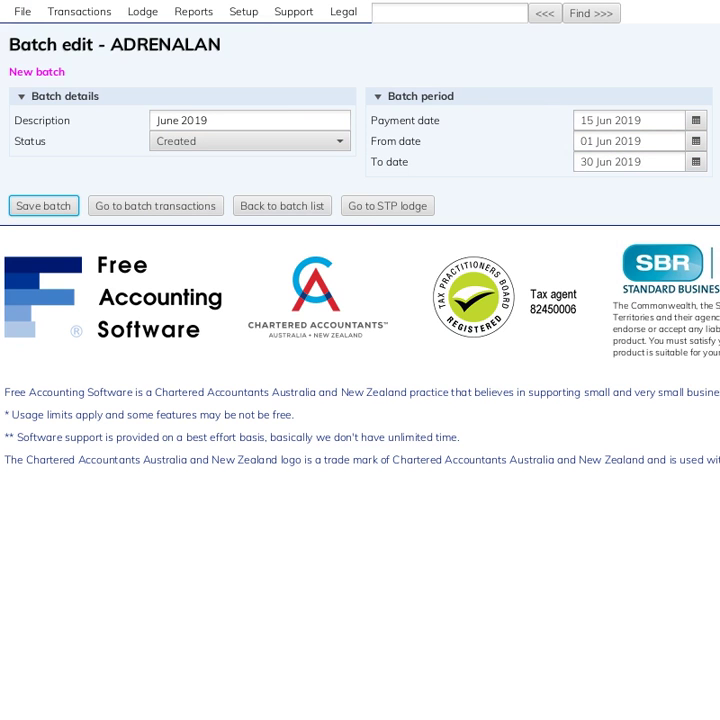
{"action": "left_click", "coordinate": [70, 206]}
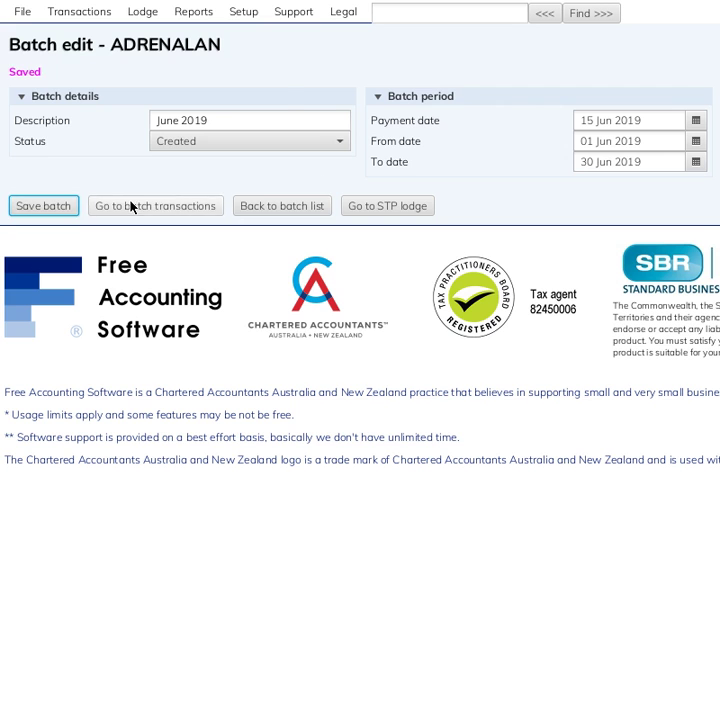
{"action": "left_click", "coordinate": [131, 207]}
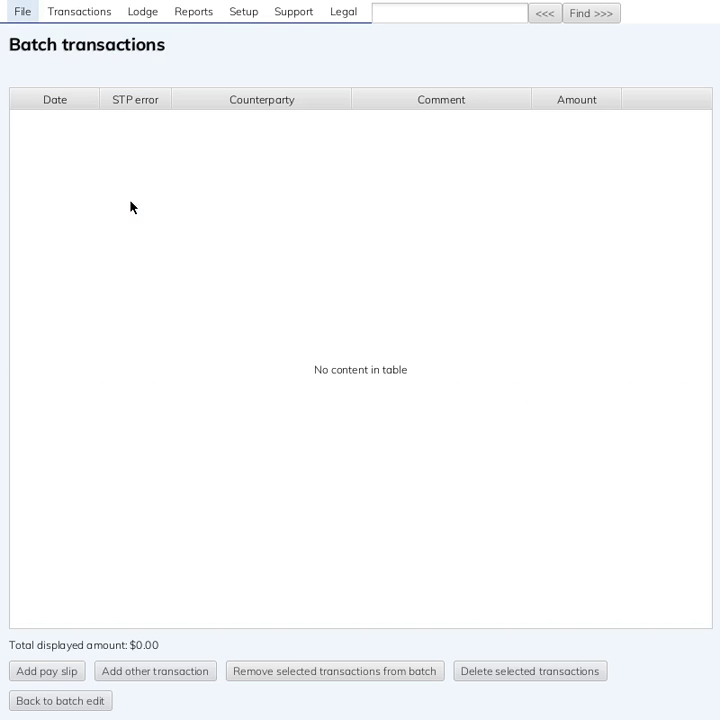
Add a new pay slip to the June 2019 batch and start selecting its counterparty.
{"action": "left_click", "coordinate": [42, 675]}
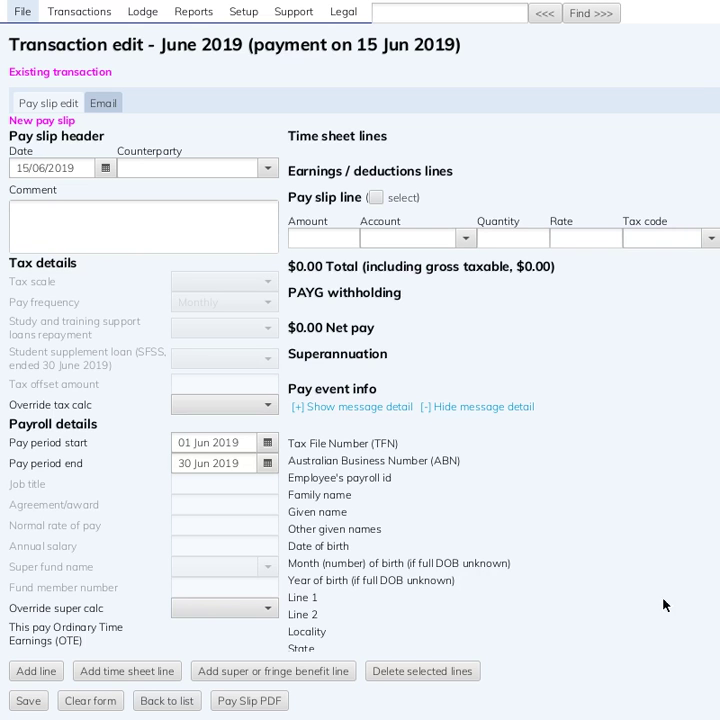
{"action": "left_click", "coordinate": [223, 167]}
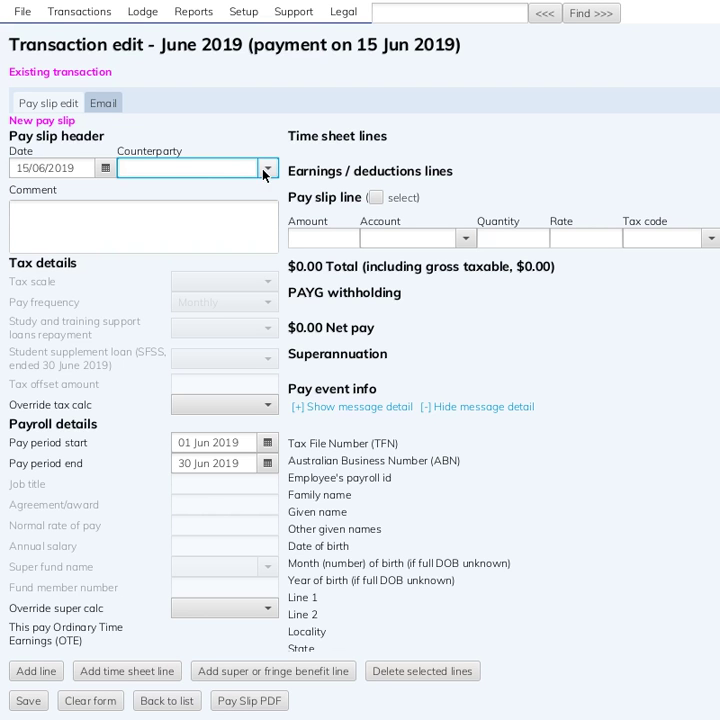
Choose the employee as counterparty and Normal time as the earnings account.
{"action": "left_click", "coordinate": [266, 168]}
{"action": "left_click", "coordinate": [198, 188]}
{"action": "left_click", "coordinate": [386, 238]}
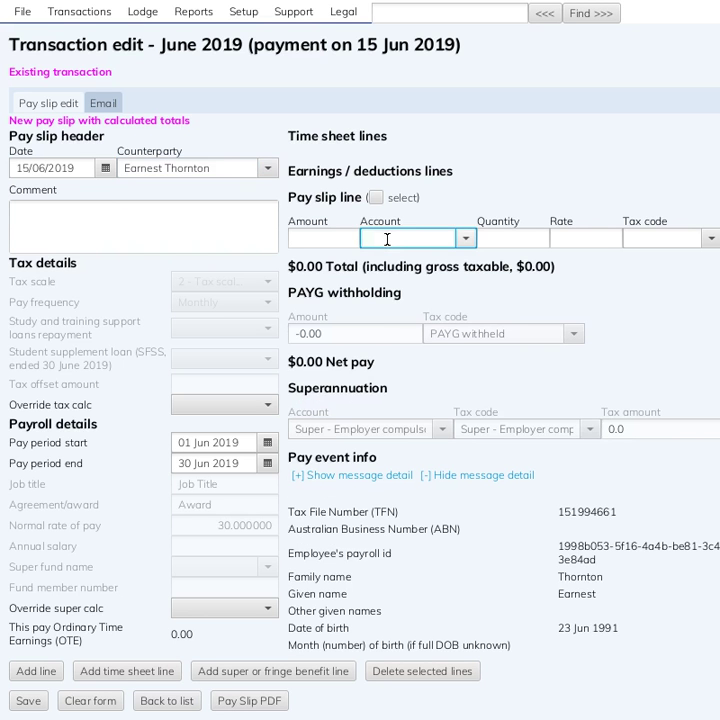
{"action": "type", "text": "nor"}
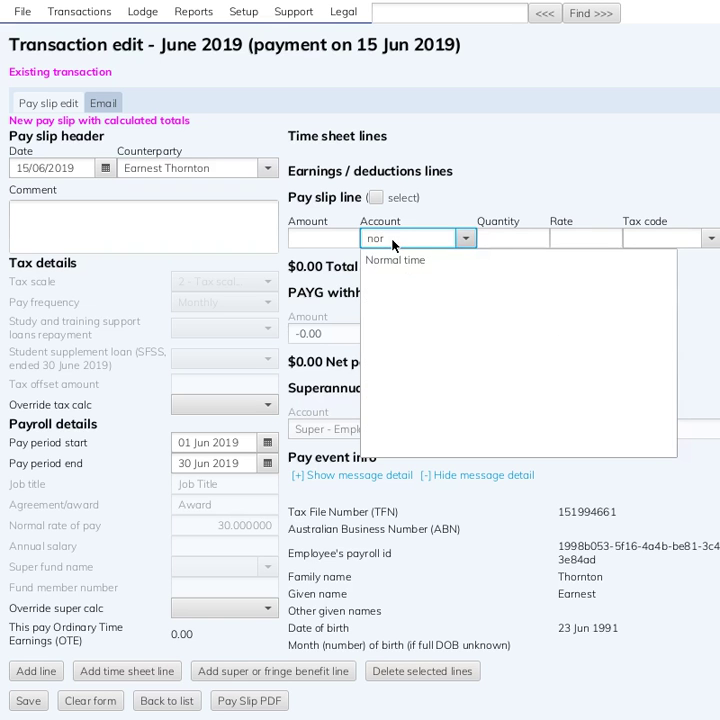
{"action": "left_click", "coordinate": [417, 262]}
Clear the 30.0 rate and enter an amount of 5000 on the Normal time line.
{"action": "left_click", "coordinate": [570, 238]}
{"action": "double_click", "coordinate": [576, 240]}
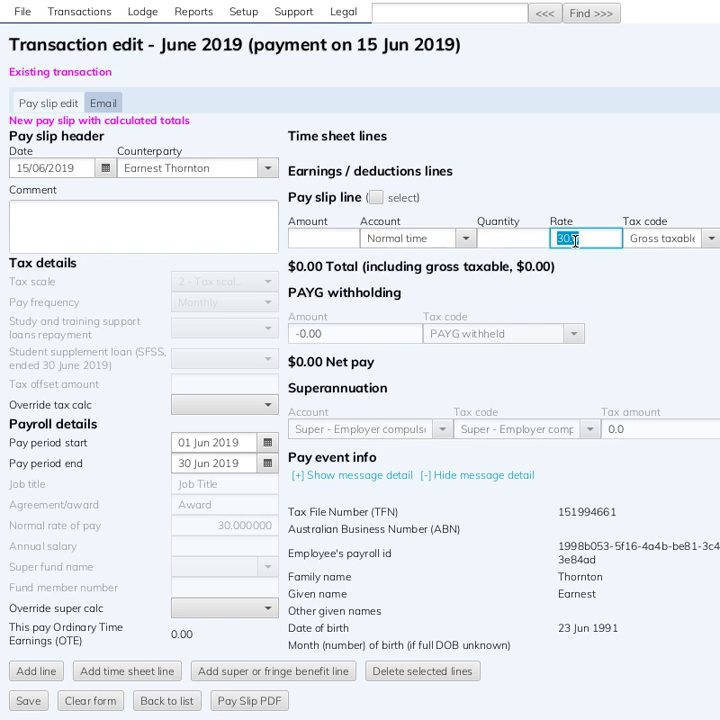
{"action": "key", "text": "BackSpace"}
{"action": "left_click", "coordinate": [326, 240]}
{"action": "type", "text": "5000"}
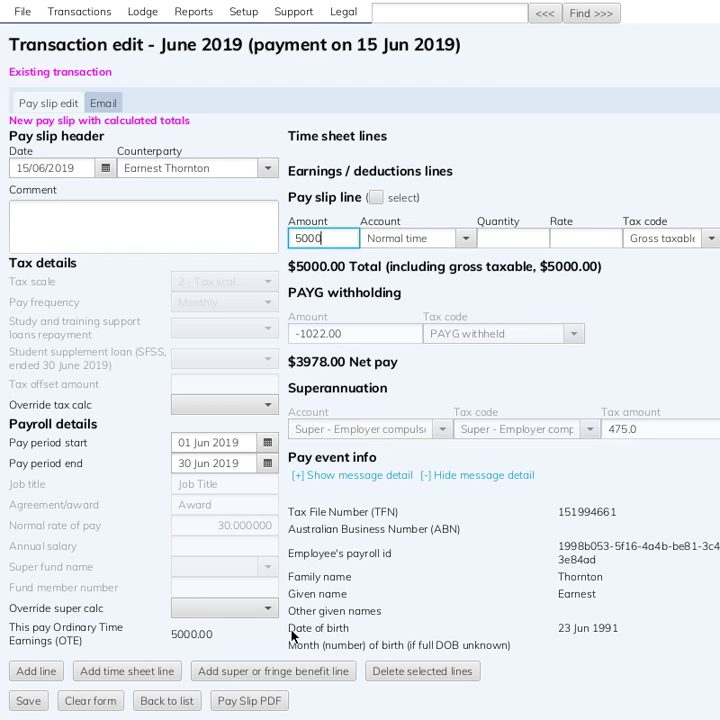
{"action": "scroll", "coordinate": [559, 421], "scroll_direction": "down", "scroll_amount": 5}
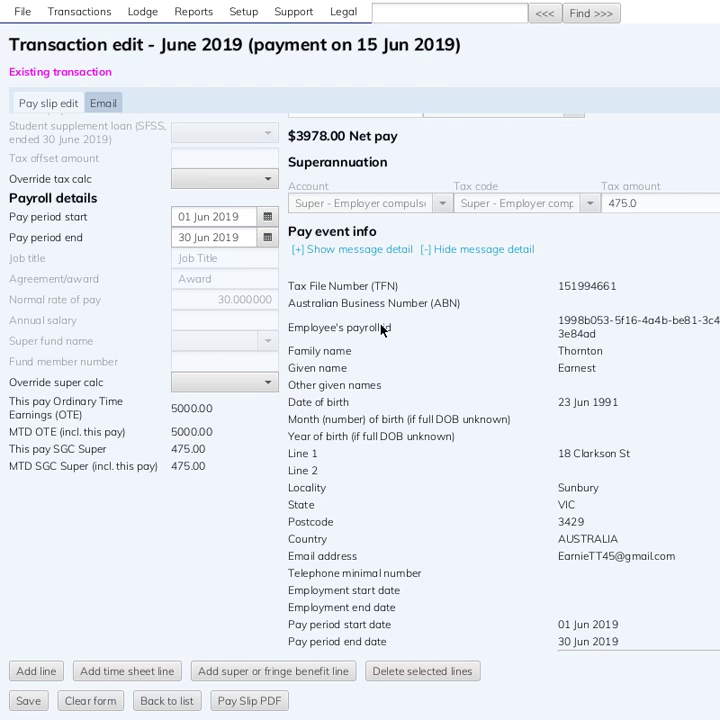
Set Final pay for financial year to Yes and save the pay slip.
{"action": "scroll", "coordinate": [381, 330], "scroll_direction": "down", "scroll_amount": 2}
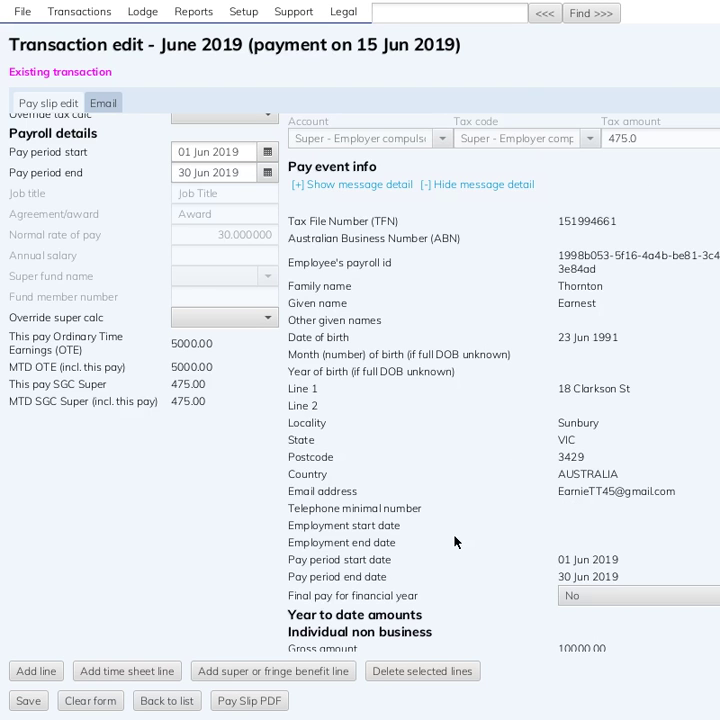
{"action": "scroll", "coordinate": [456, 541], "scroll_direction": "down", "scroll_amount": 4}
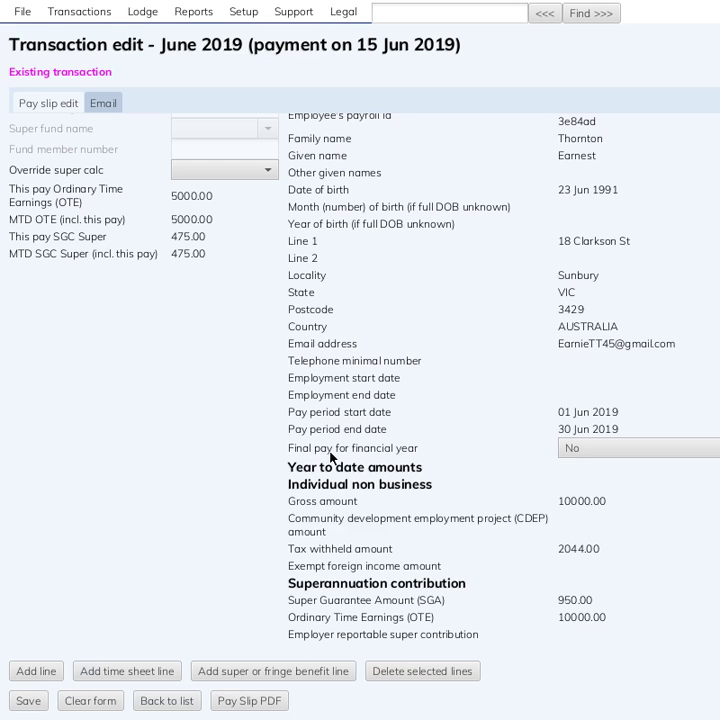
{"action": "left_click", "coordinate": [575, 453]}
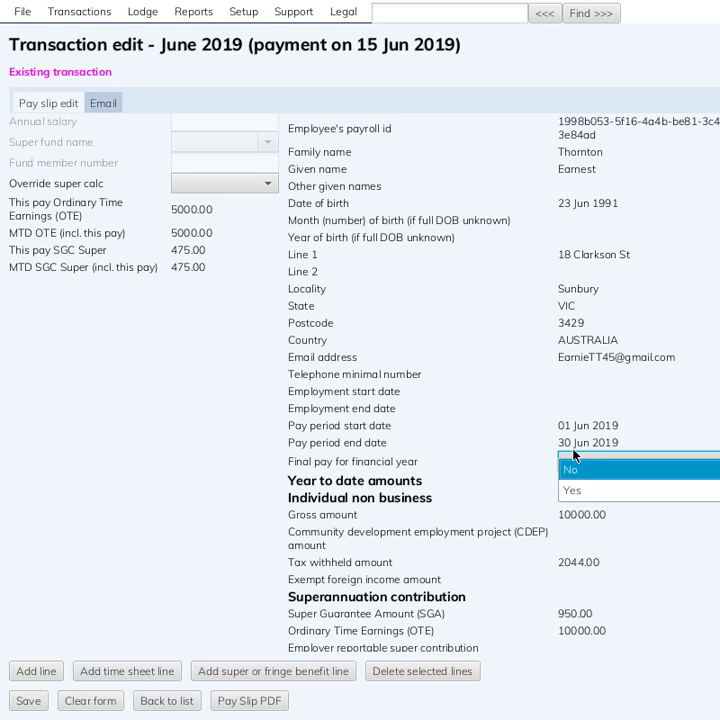
{"action": "left_click", "coordinate": [576, 489]}
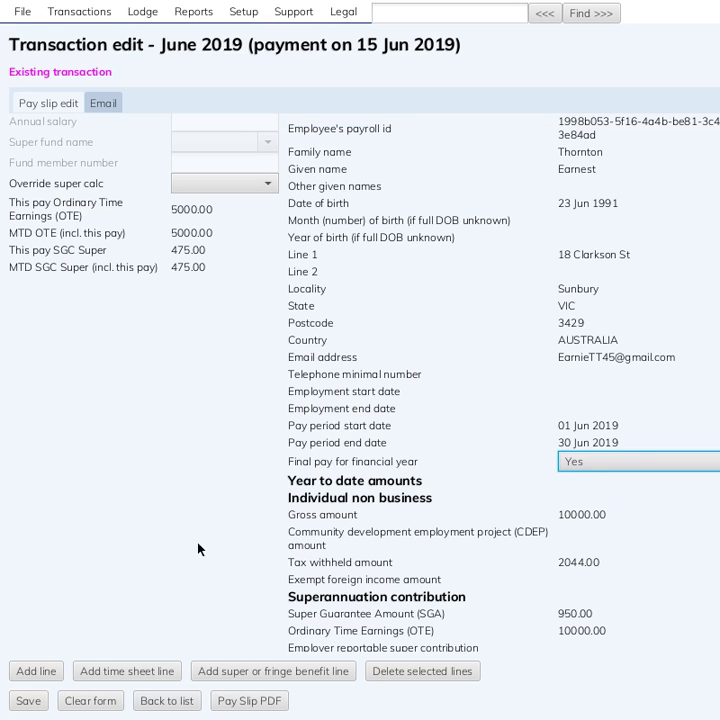
{"action": "left_click", "coordinate": [31, 702]}
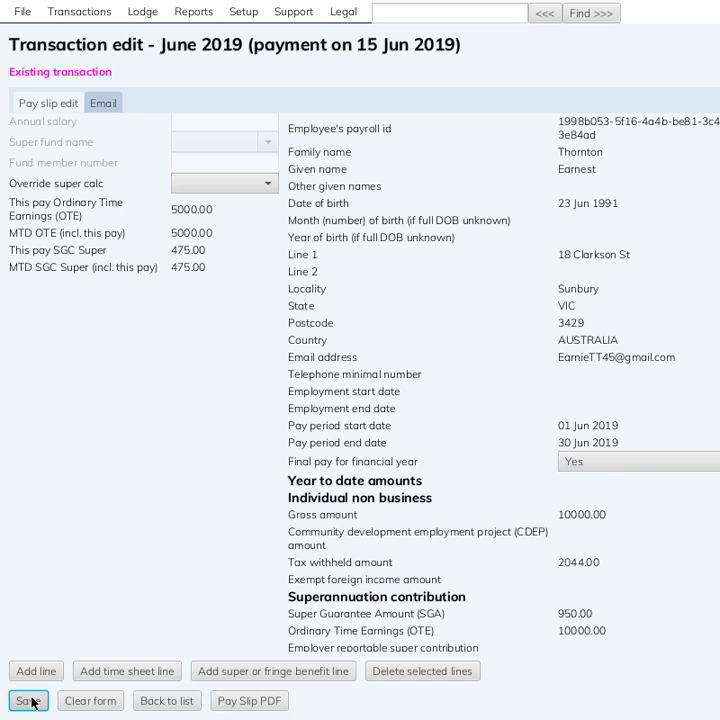
{"action": "left_click", "coordinate": [31, 702]}
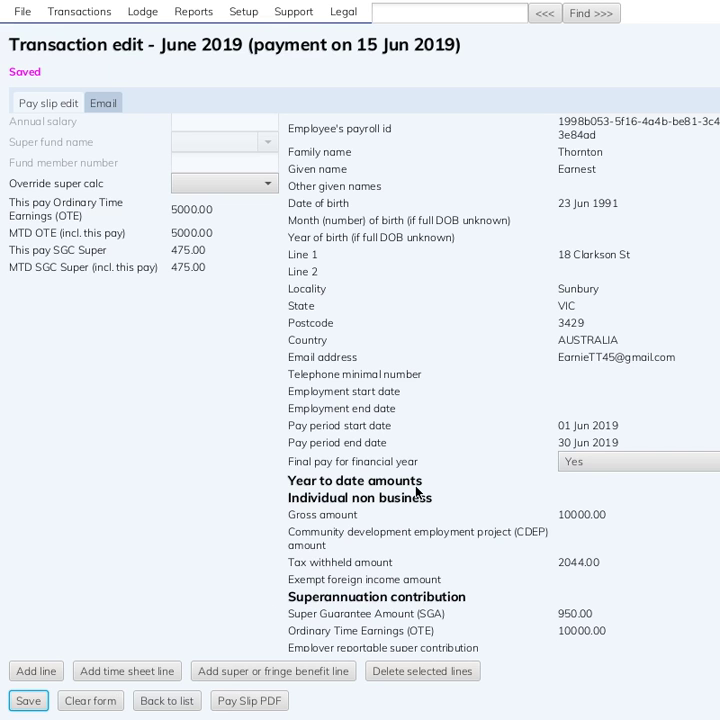
Return to the June 2019 batch and open its Single Touch Payroll lodgement.
{"action": "left_click", "coordinate": [167, 701]}
{"action": "left_click", "coordinate": [673, 706]}
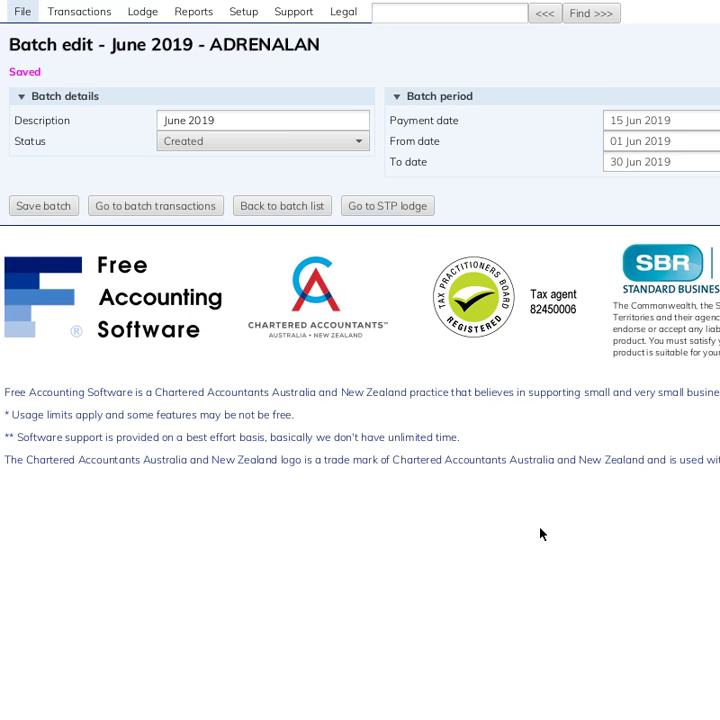
{"action": "left_click", "coordinate": [406, 213]}
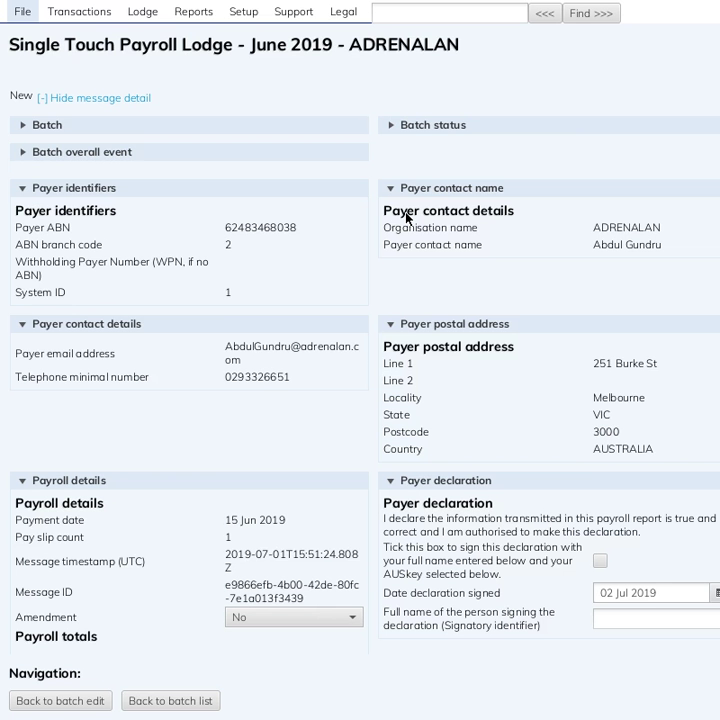
Tick the payer declaration and enter the signatory's full name.
{"action": "scroll", "coordinate": [405, 440], "scroll_direction": "down", "scroll_amount": 4}
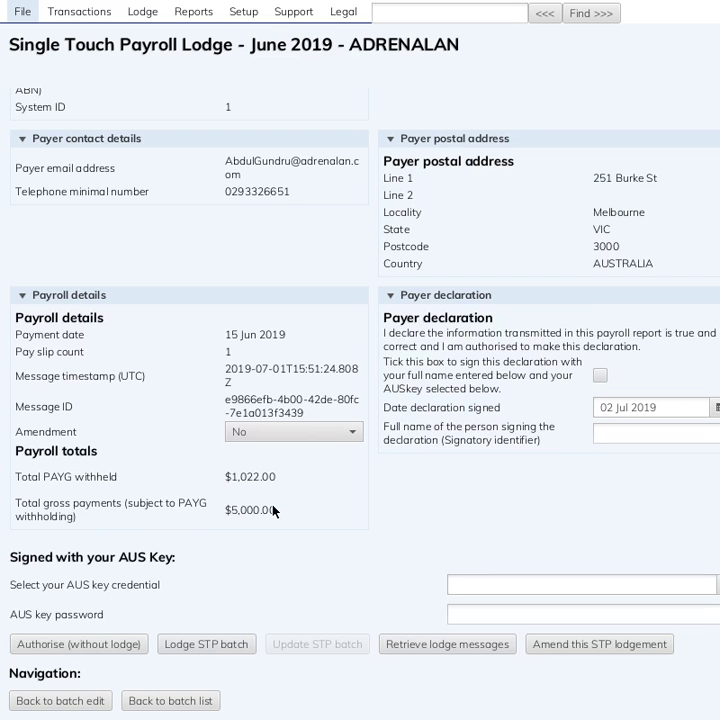
{"action": "left_click", "coordinate": [598, 375]}
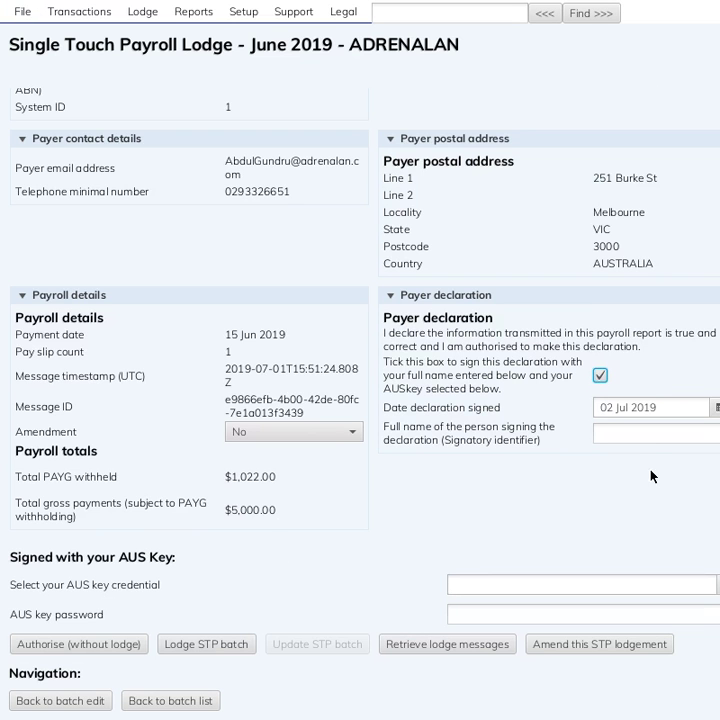
{"action": "left_click", "coordinate": [645, 436]}
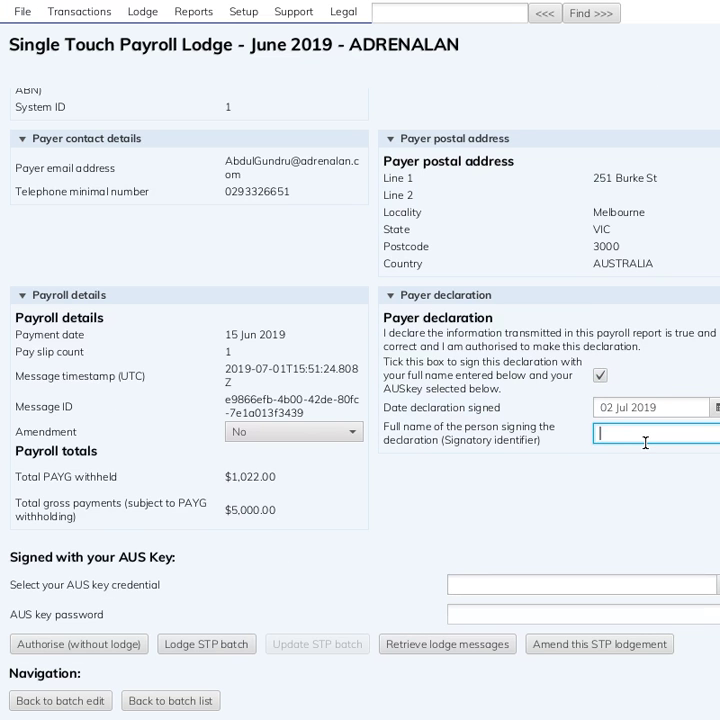
Select the matching AUS key credential and enter its password.
{"action": "left_click", "coordinate": [517, 584]}
{"action": "type", "text": "abdul"}
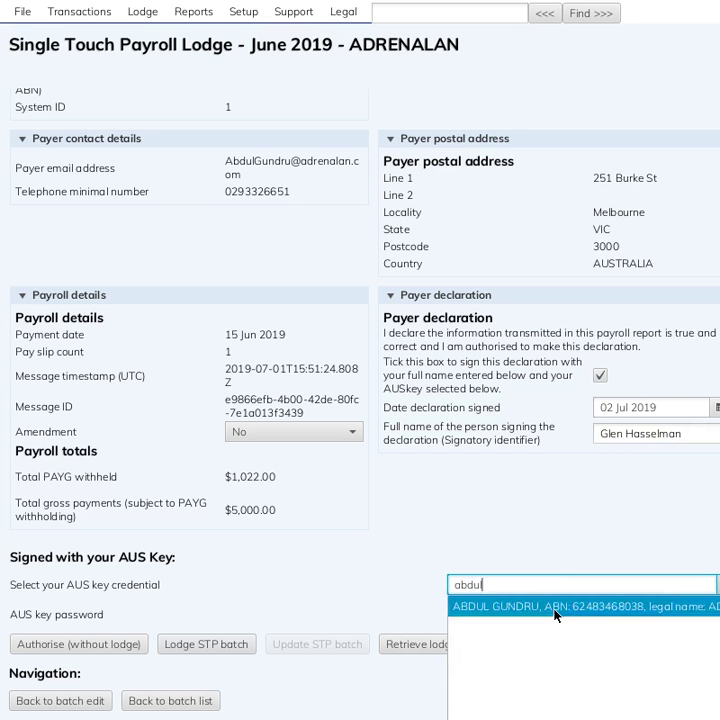
{"action": "left_click", "coordinate": [556, 606]}
{"action": "left_click", "coordinate": [555, 612]}
{"action": "type", "text": "*********"}
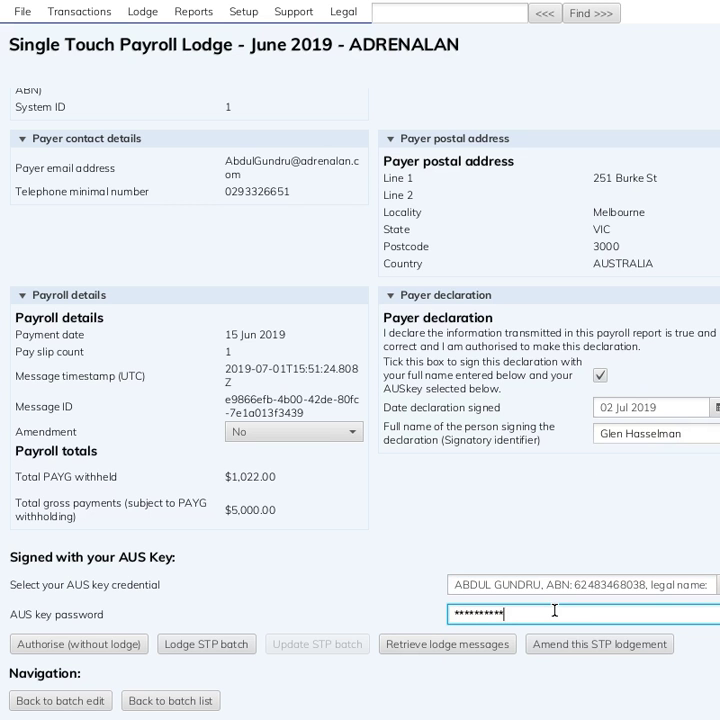
{"action": "type", "text": "*"}
Lodge the June 2019 STP batch and check the returned Message Accepted details.
{"action": "left_click", "coordinate": [231, 643]}
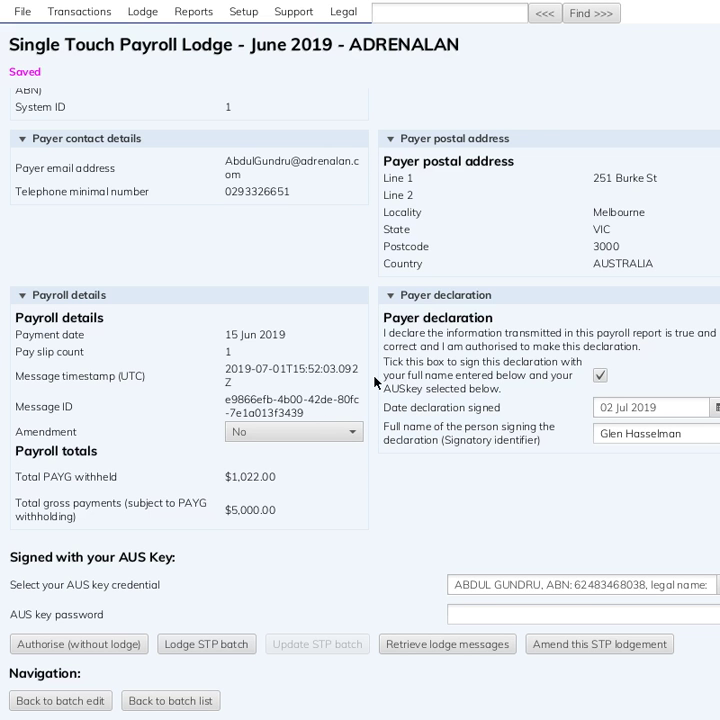
{"action": "scroll", "coordinate": [375, 382], "scroll_direction": "up", "scroll_amount": 4}
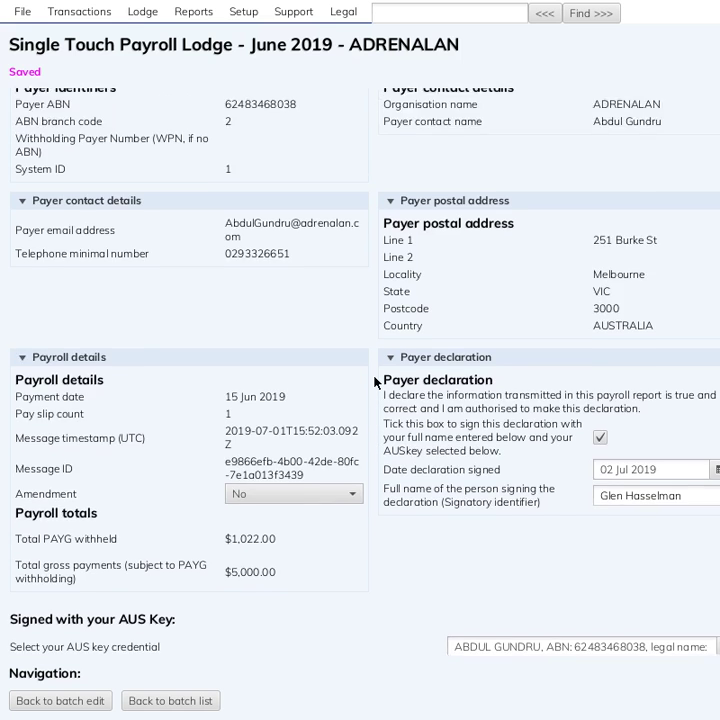
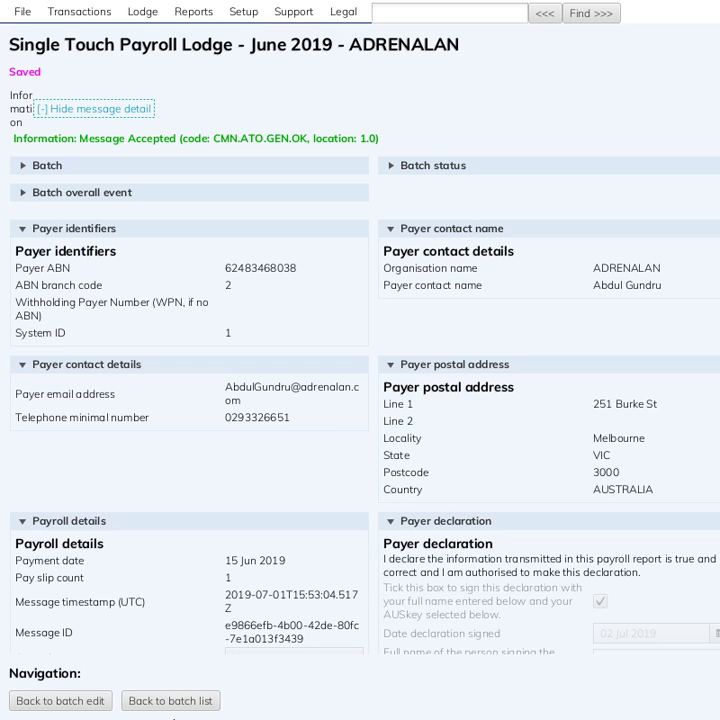
Return from the Single Touch Payroll Lodge page to the payroll batches list.
{"action": "left_click", "coordinate": [174, 701]}
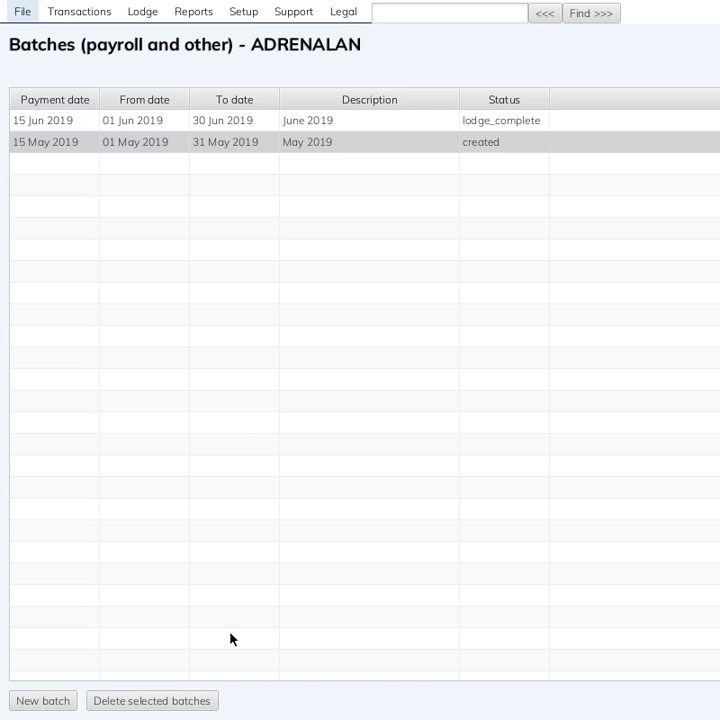
Start a new batch described 'June 2019 - Update' with status Created.
{"action": "left_click", "coordinate": [235, 121]}
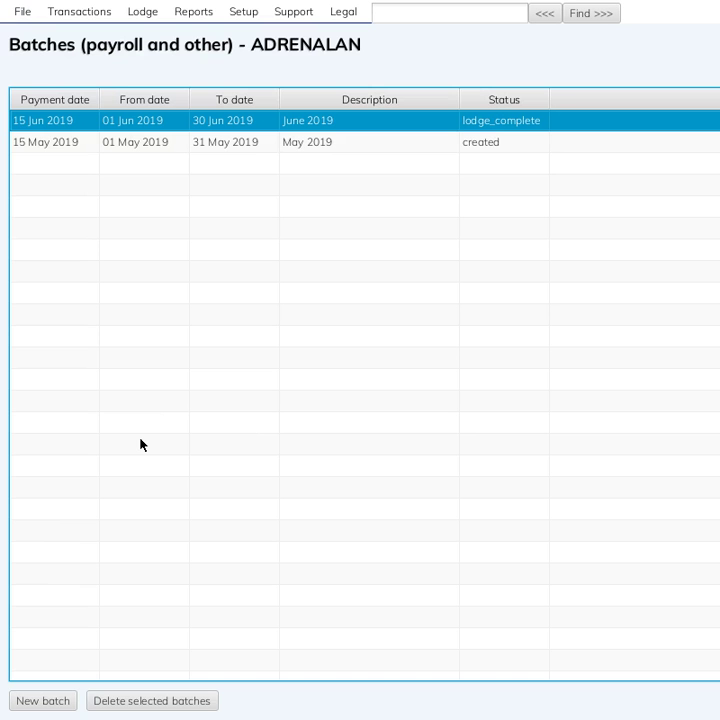
{"action": "left_click", "coordinate": [33, 704]}
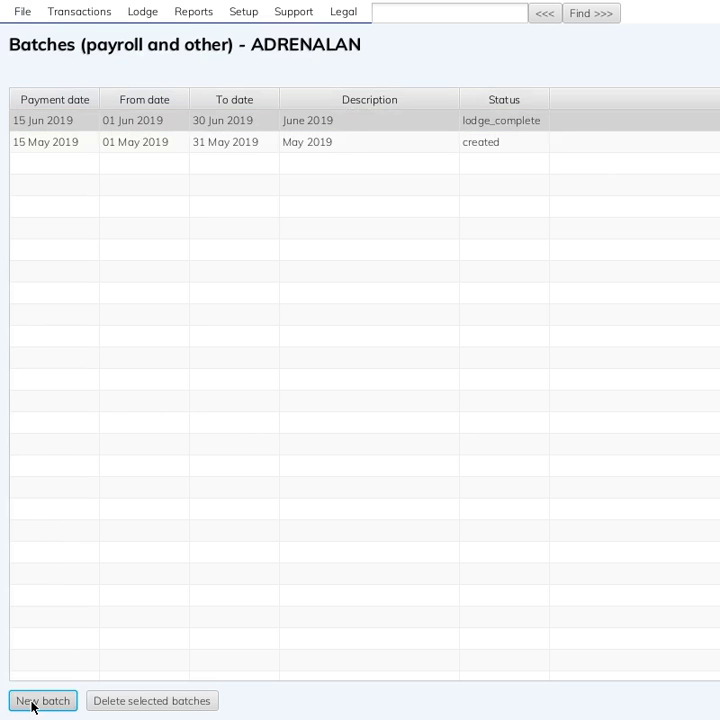
{"action": "left_click", "coordinate": [161, 120]}
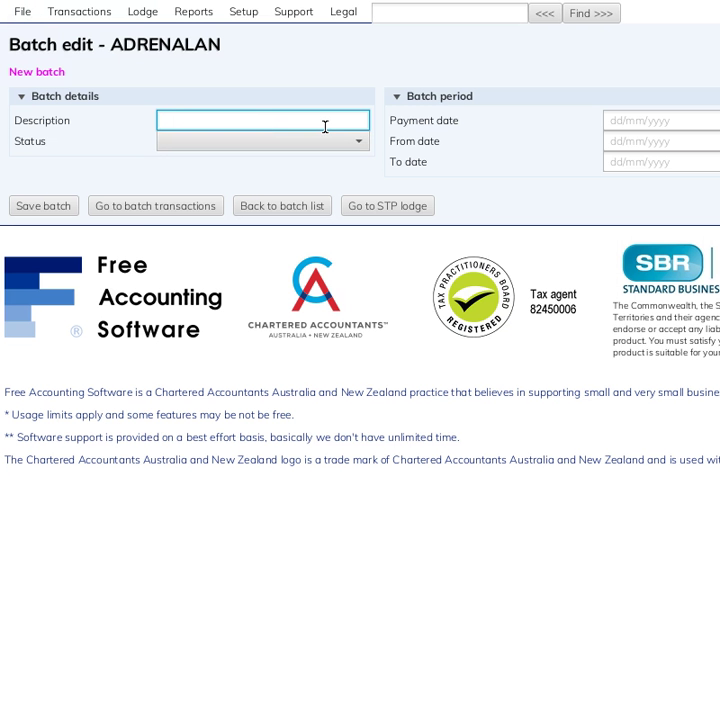
{"action": "type", "text": "June 2019 - Update"}
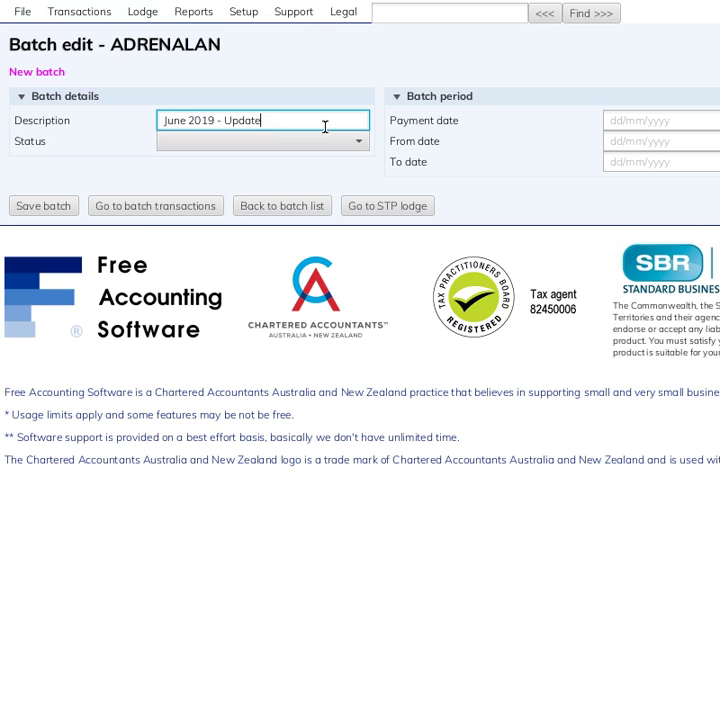
{"action": "left_click", "coordinate": [214, 147]}
{"action": "left_click", "coordinate": [181, 183]}
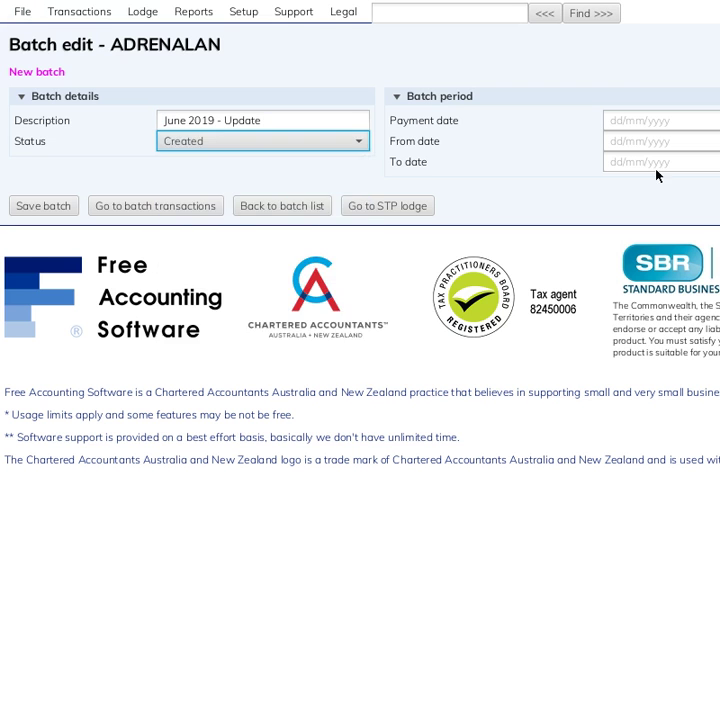
Set the payment, from and to dates to 30/06/2019 and save the batch.
{"action": "left_click", "coordinate": [674, 118]}
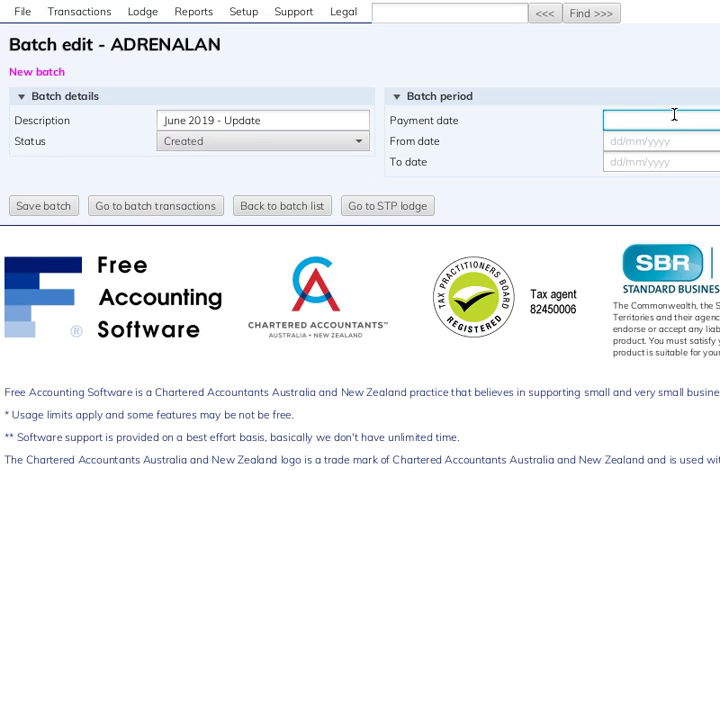
{"action": "type", "text": "30/06/2019"}
{"action": "key", "text": "Tab"}
{"action": "type", "text": "3"}
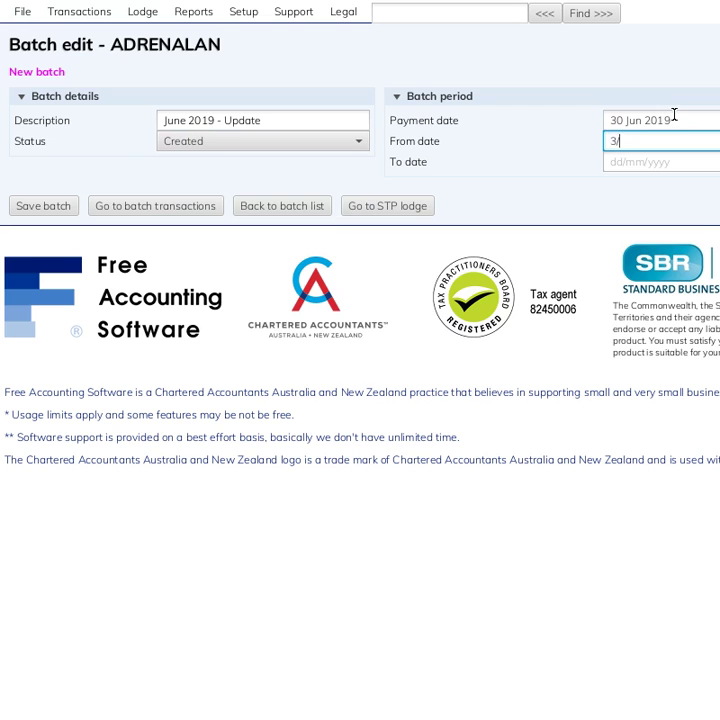
{"action": "type", "text": "0/06/2019"}
{"action": "key", "text": "Tab"}
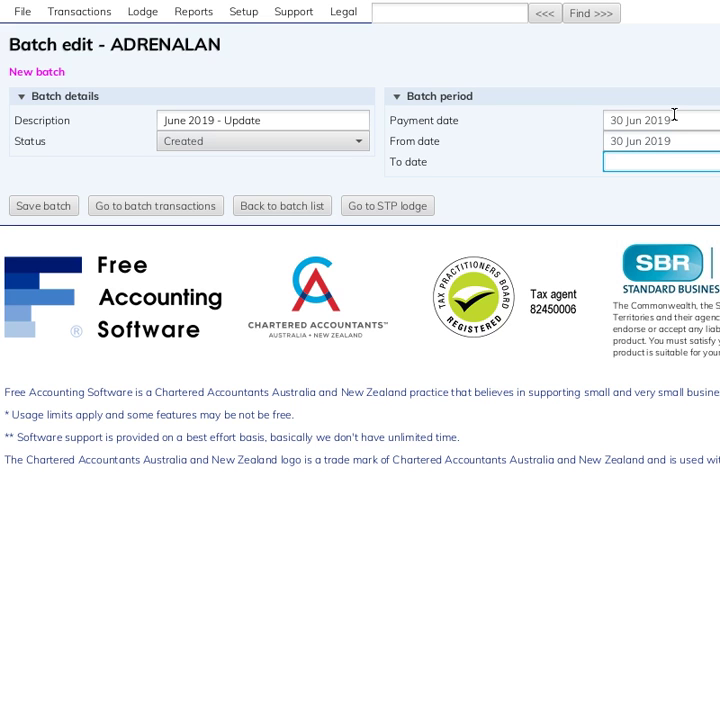
{"action": "type", "text": "30/06/2019"}
{"action": "key", "text": "Tab"}
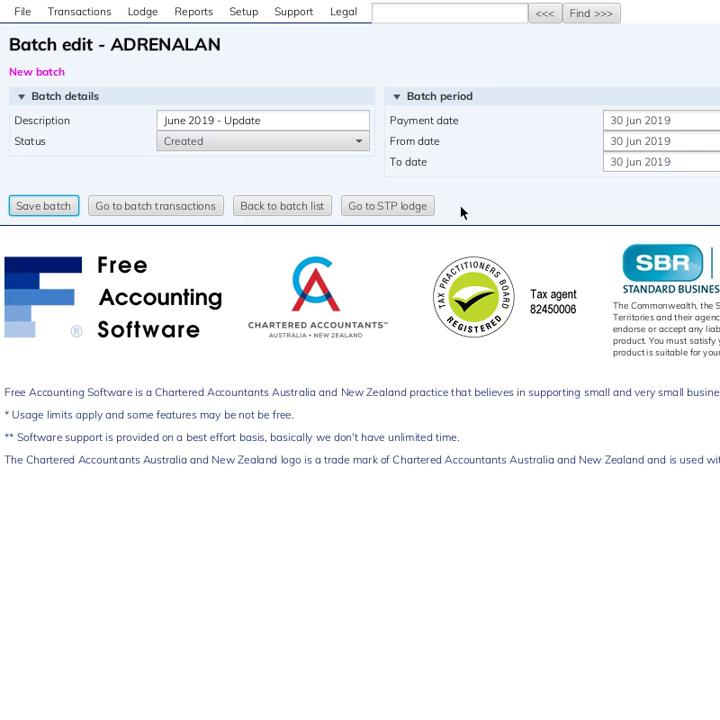
{"action": "left_click", "coordinate": [67, 207]}
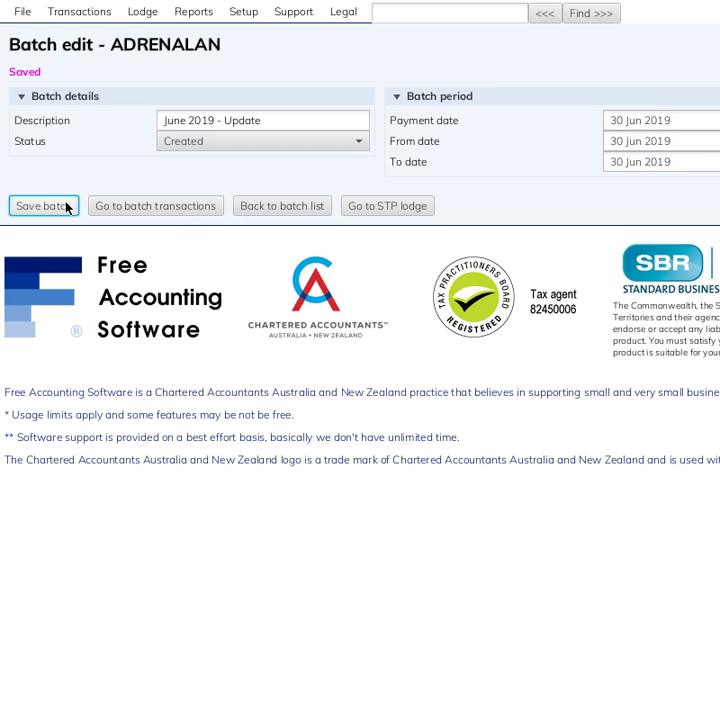
Add a pay slip for the employee to the update batch and delete its empty earnings line.
{"action": "left_click", "coordinate": [185, 207]}
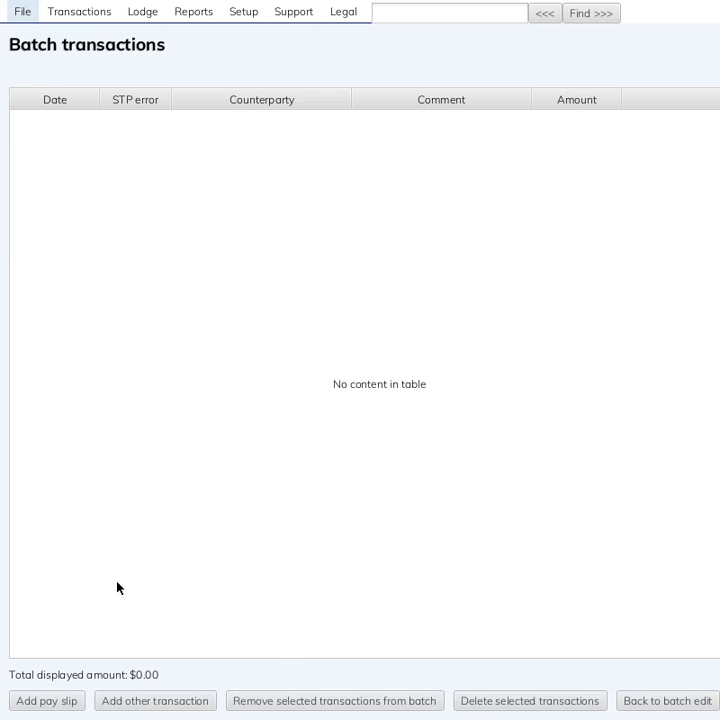
{"action": "left_click", "coordinate": [75, 701]}
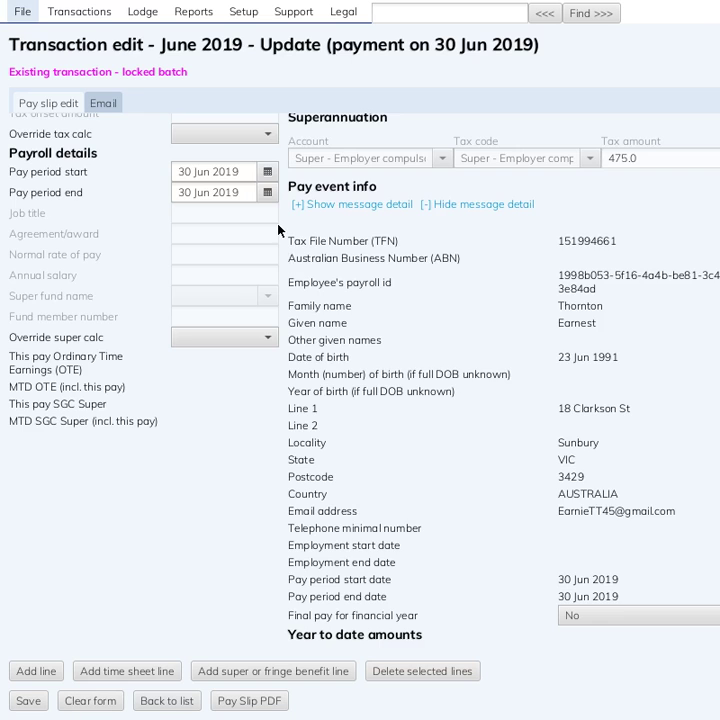
{"action": "scroll", "coordinate": [280, 230], "scroll_direction": "up", "scroll_amount": 5}
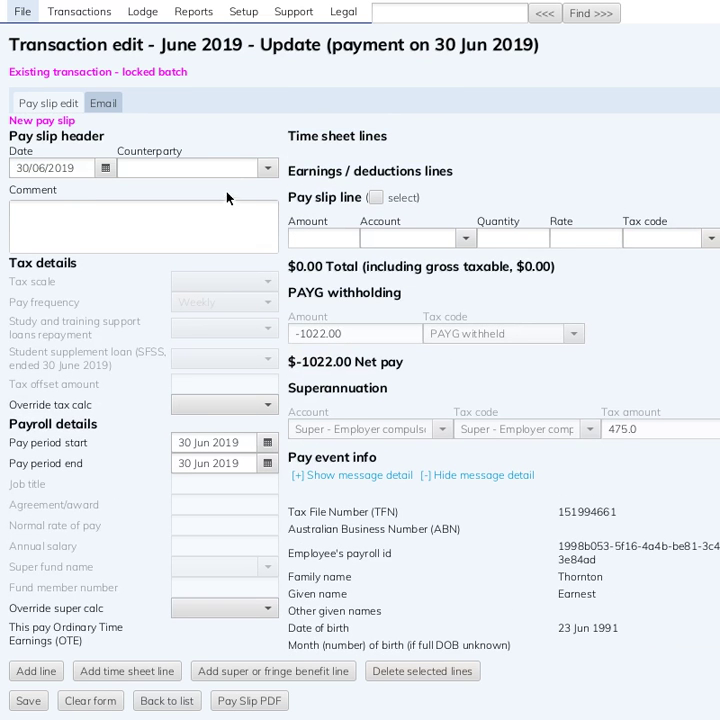
{"action": "left_click", "coordinate": [252, 167]}
{"action": "left_click", "coordinate": [238, 190]}
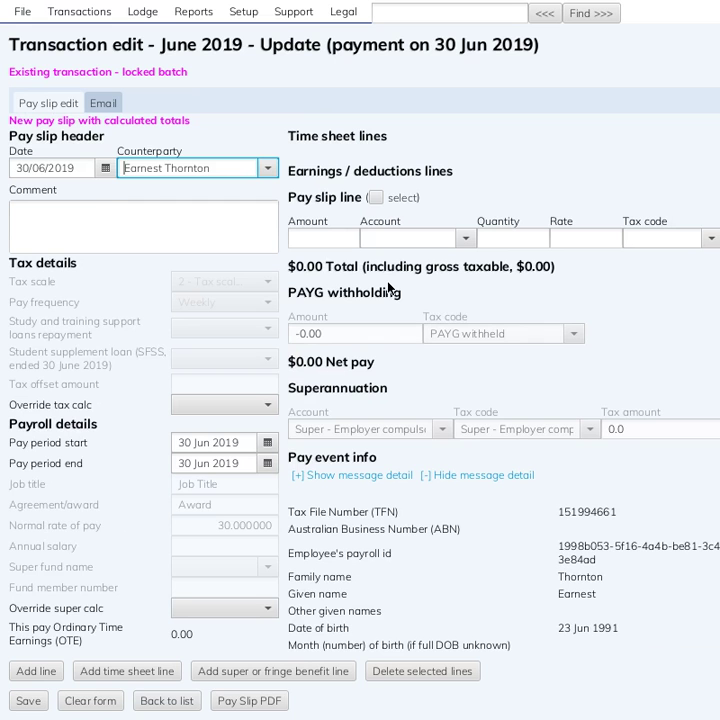
{"action": "left_click", "coordinate": [375, 197]}
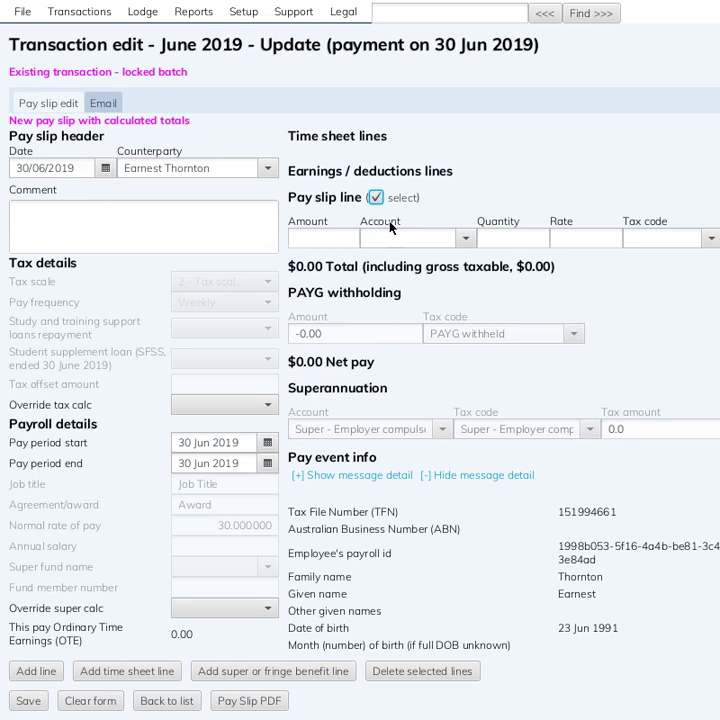
{"action": "left_click", "coordinate": [427, 672]}
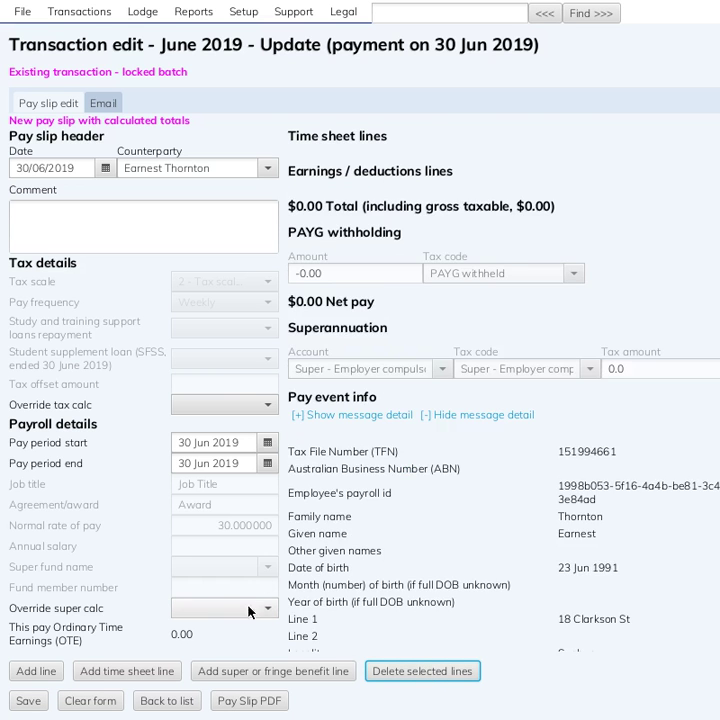
Set 'Final pay for financial year' to Yes on the pay slip, save it, and return to the transaction list.
{"action": "scroll", "coordinate": [321, 582], "scroll_direction": "down", "scroll_amount": 5}
{"action": "scroll", "coordinate": [321, 538], "scroll_direction": "down", "scroll_amount": 3}
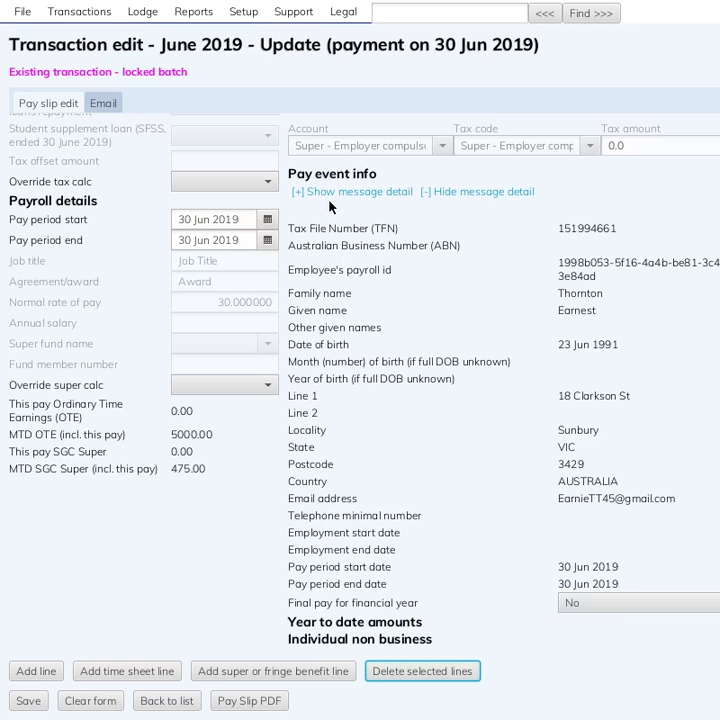
{"action": "scroll", "coordinate": [368, 607], "scroll_direction": "down", "scroll_amount": 5}
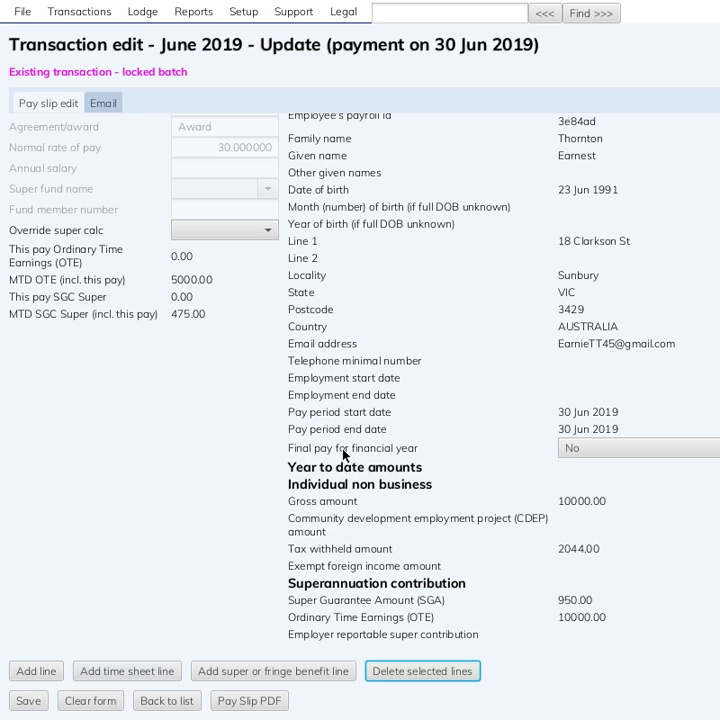
{"action": "left_click", "coordinate": [565, 452]}
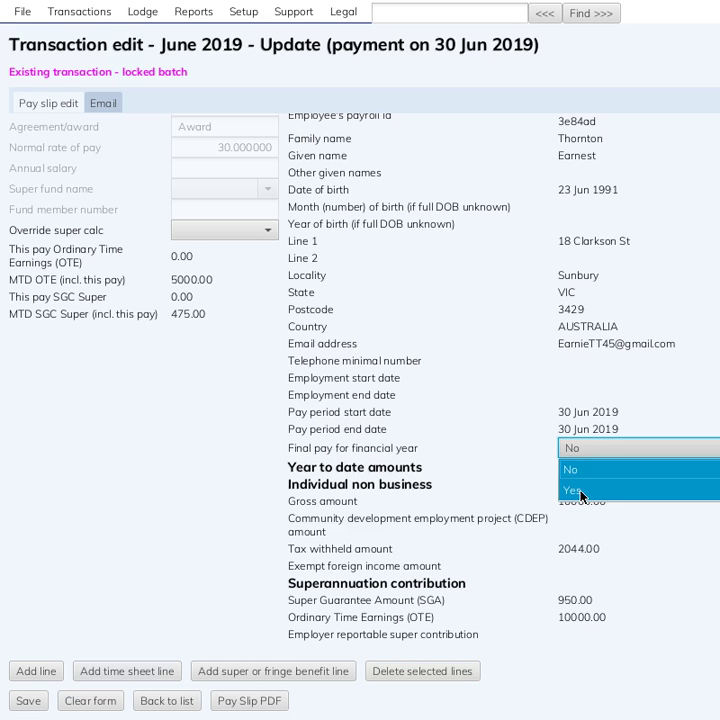
{"action": "left_click", "coordinate": [582, 494]}
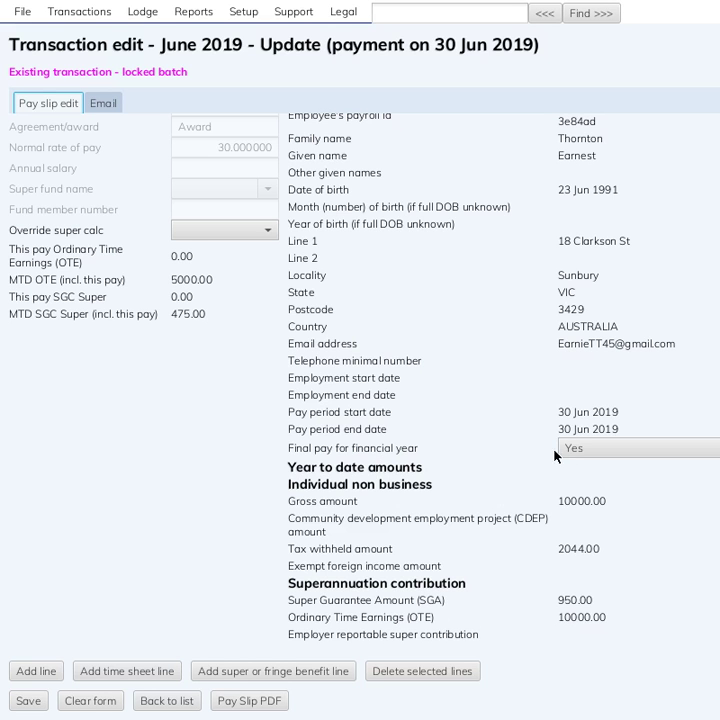
{"action": "left_click", "coordinate": [30, 700]}
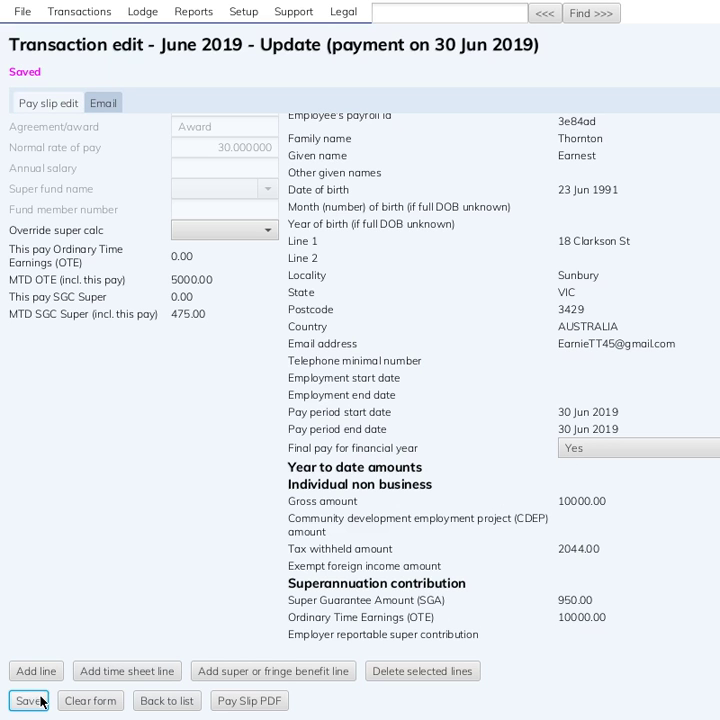
{"action": "left_click", "coordinate": [186, 700]}
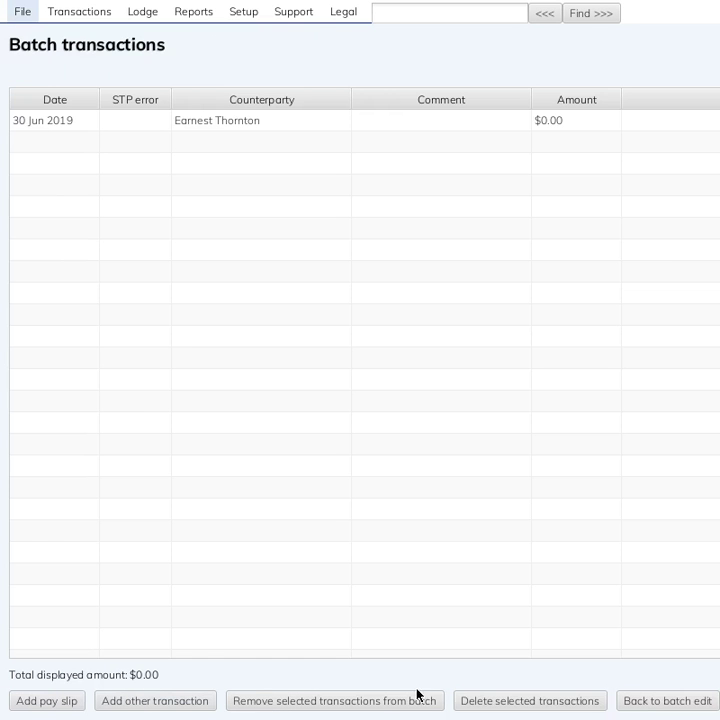
Open the batch's STP lodgement and sign the payer declaration.
{"action": "left_click", "coordinate": [655, 701]}
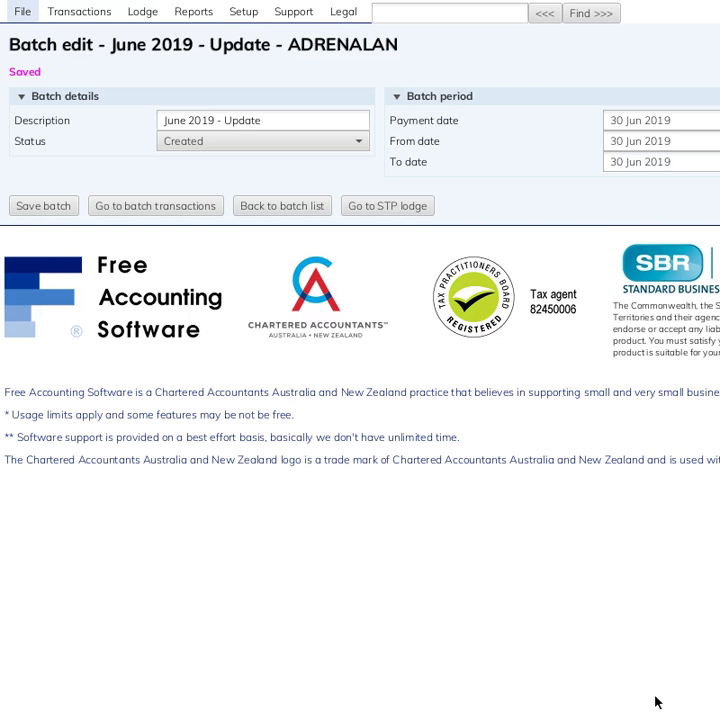
{"action": "left_click", "coordinate": [380, 206]}
{"action": "scroll", "coordinate": [455, 413], "scroll_direction": "down", "scroll_amount": 3}
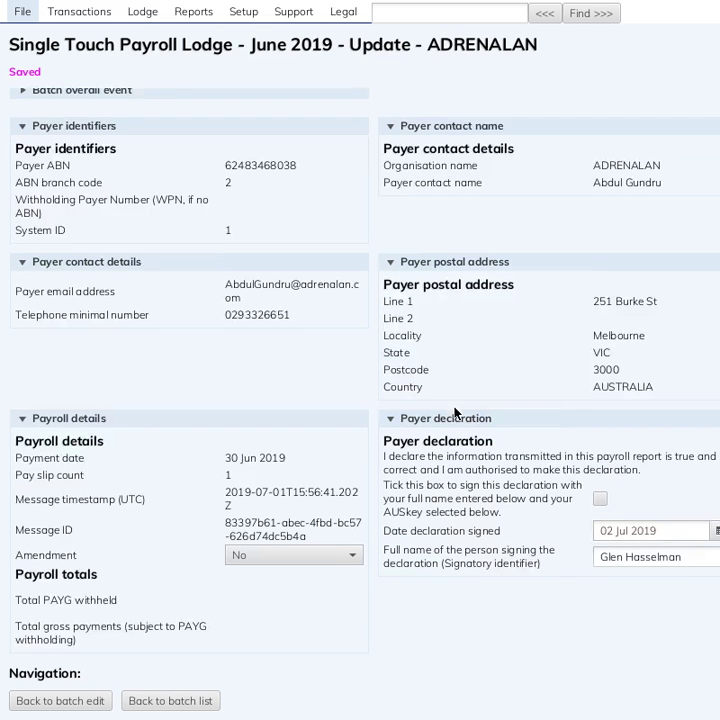
{"action": "left_click", "coordinate": [599, 429]}
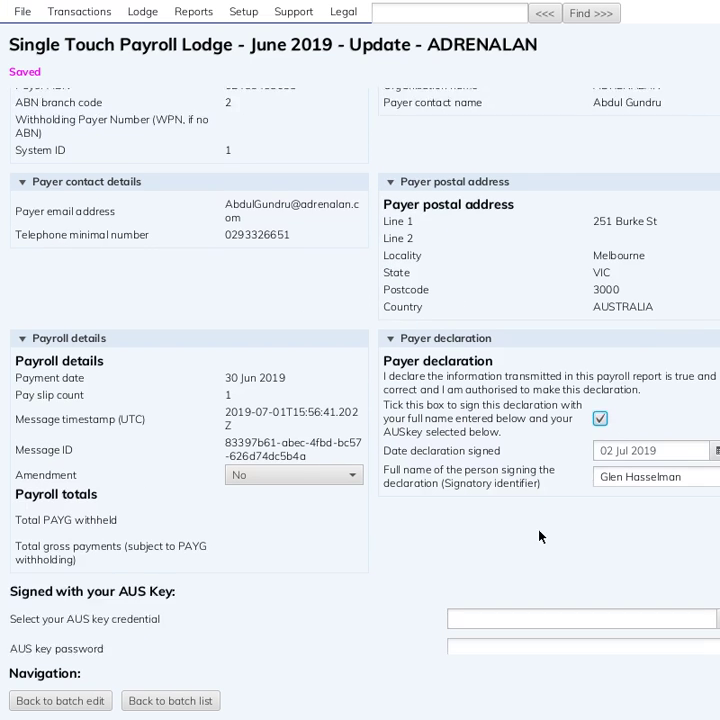
Choose the employer's AUS key credential and enter the AUS key password.
{"action": "scroll", "coordinate": [498, 571], "scroll_direction": "down", "scroll_amount": 1}
{"action": "left_click", "coordinate": [491, 582]}
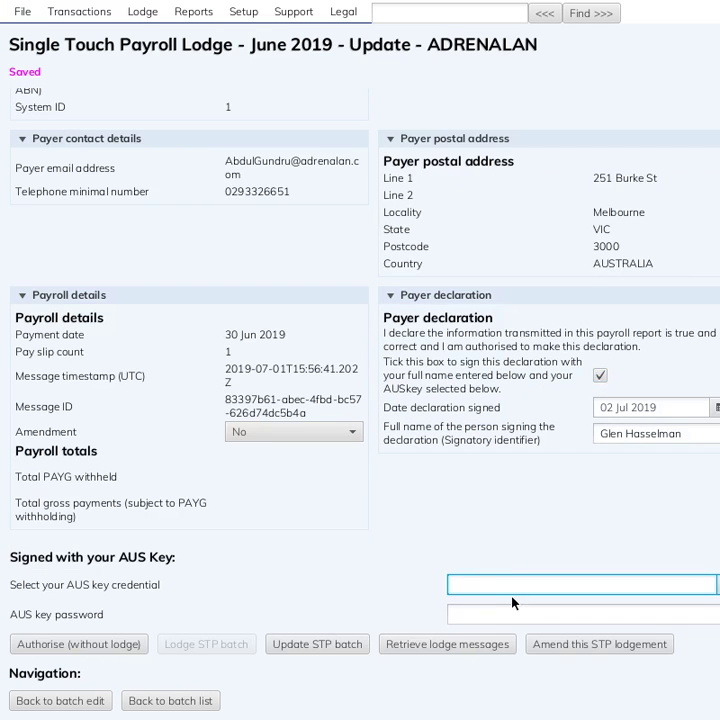
{"action": "type", "text": "Abdul"}
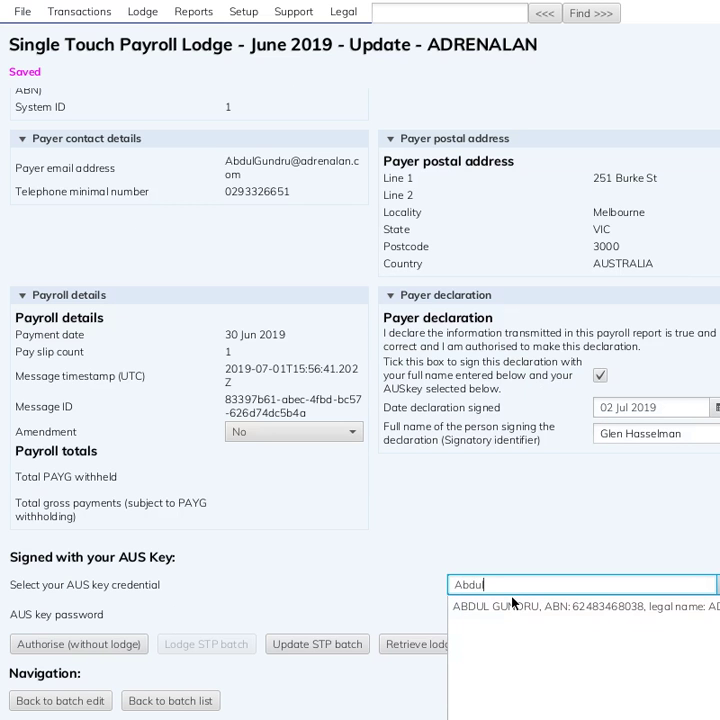
{"action": "left_click", "coordinate": [513, 604]}
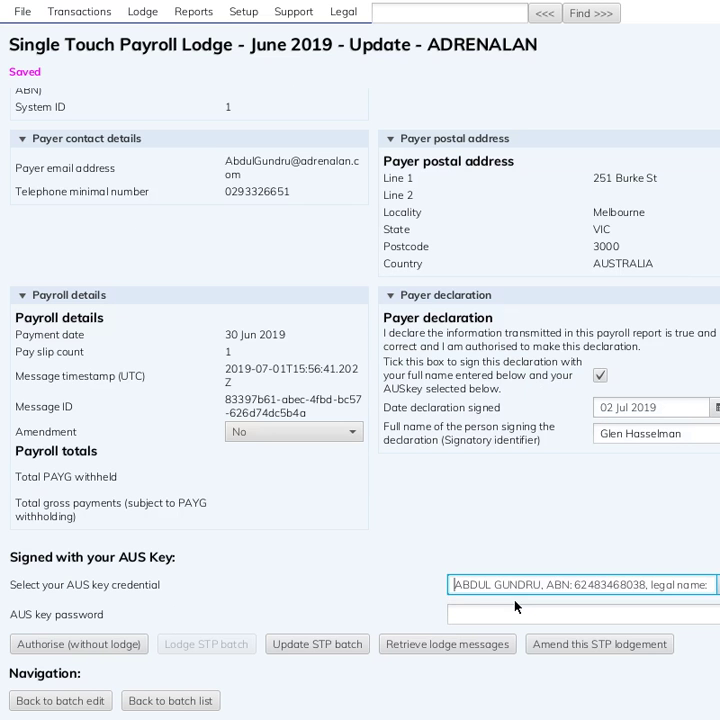
{"action": "left_click", "coordinate": [517, 613]}
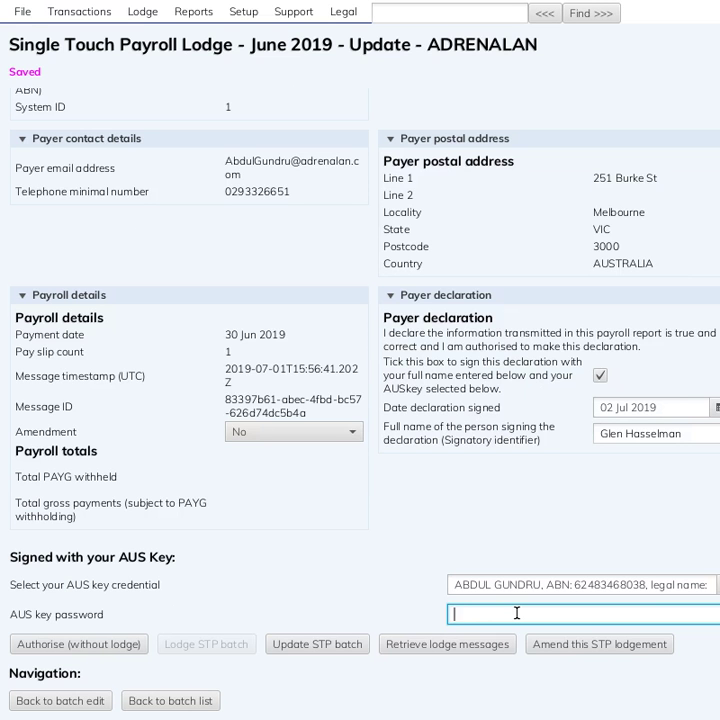
{"action": "type", "text": "********"}
{"action": "key", "text": "BackSpace"}
{"action": "key", "text": "BackSpace"}
{"action": "key", "text": "BackSpace"}
{"action": "key", "text": "BackSpace"}
{"action": "key", "text": "BackSpace"}
{"action": "key", "text": "BackSpace"}
{"action": "key", "text": "BackSpace"}
{"action": "key", "text": "BackSpace"}
{"action": "key", "text": "BackSpace"}
{"action": "key", "text": "BackSpace"}
{"action": "key", "text": "BackSpace"}
{"action": "type", "text": "**********"}
Submit the June 2019 - Update batch as an STP update.
{"action": "left_click", "coordinate": [304, 647]}
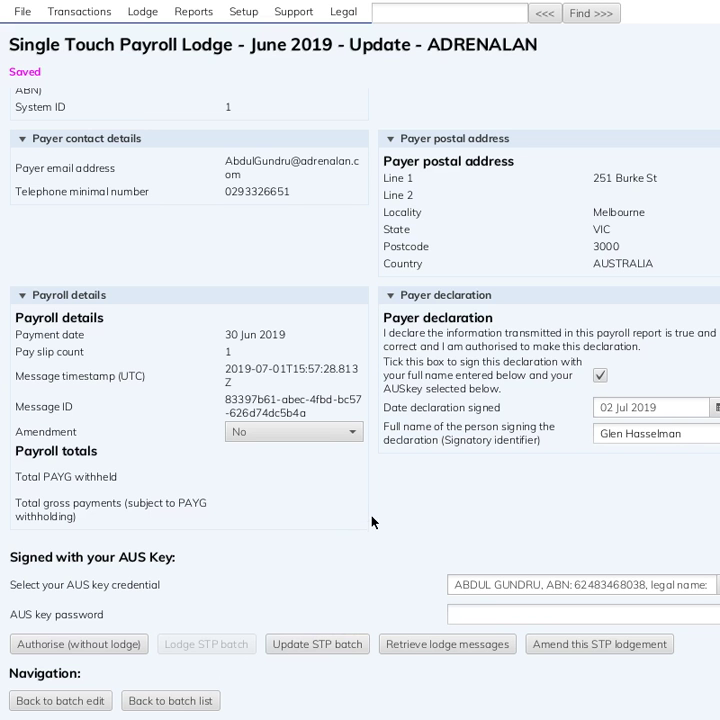
{"action": "scroll", "coordinate": [336, 466], "scroll_direction": "up", "scroll_amount": 4}
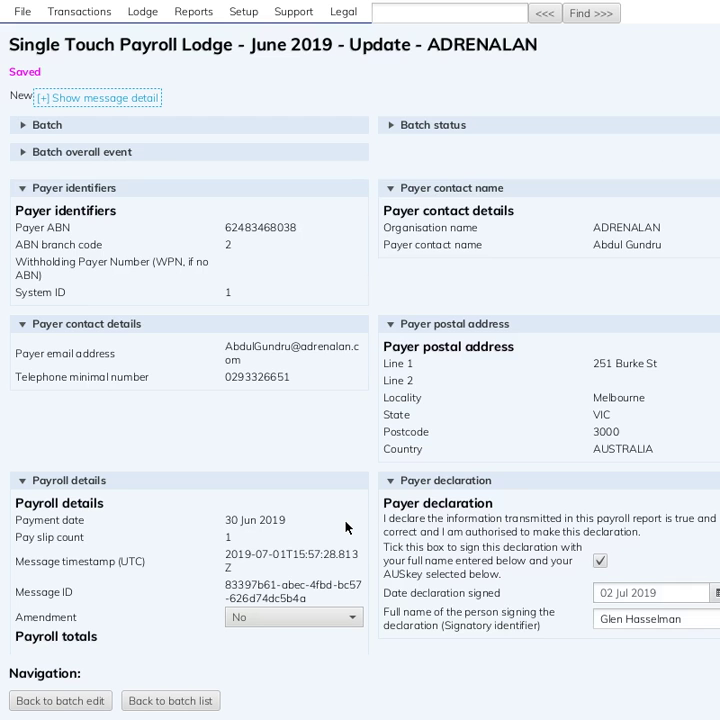
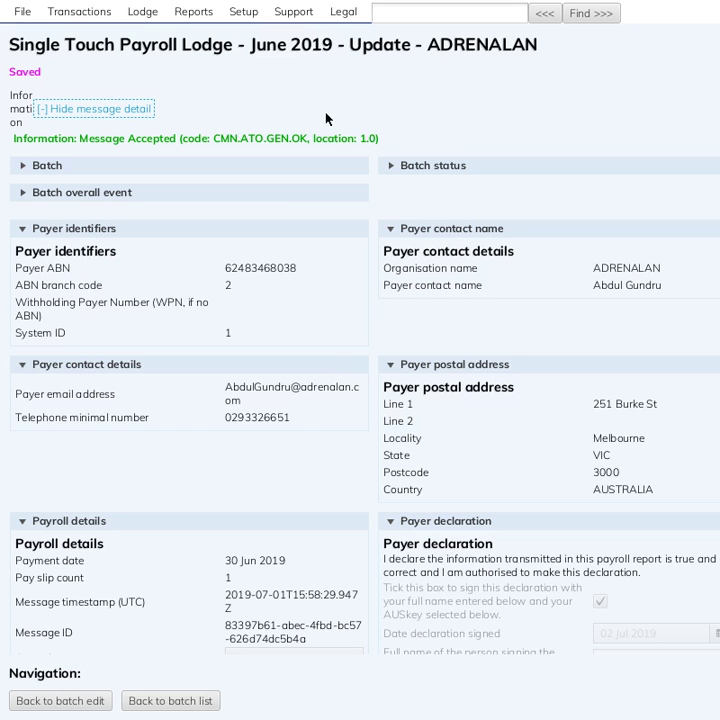
Open the My business details setup page for ADRENALAN.
{"action": "left_click", "coordinate": [258, 12]}
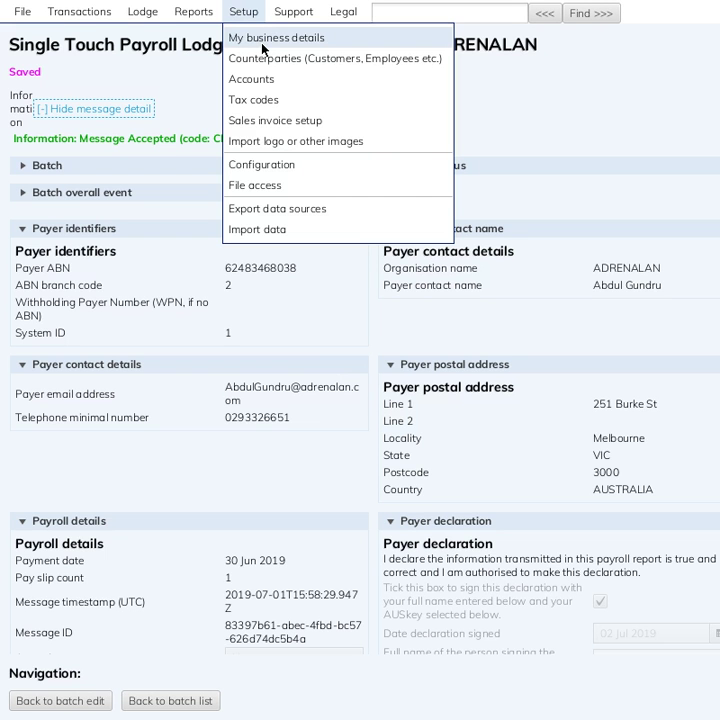
{"action": "left_click", "coordinate": [264, 44]}
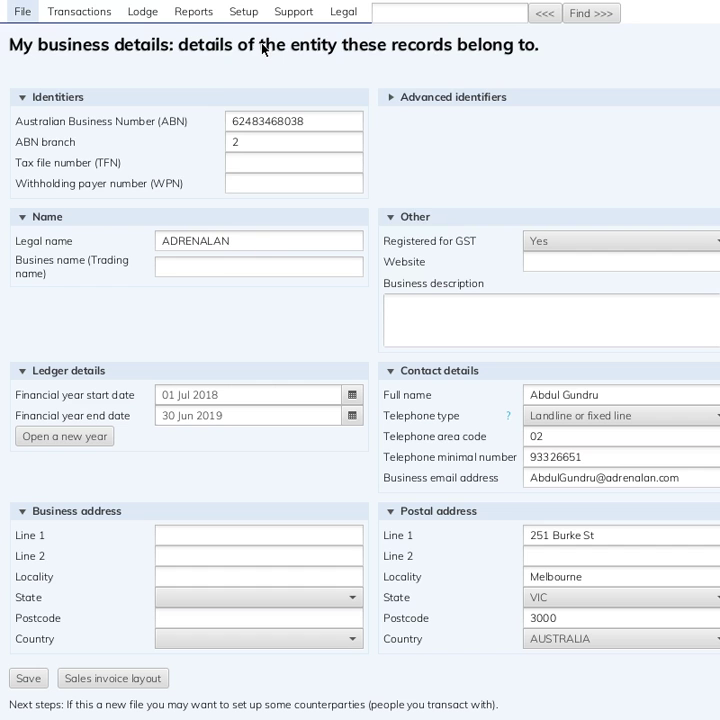
{"action": "left_click", "coordinate": [254, 14]}
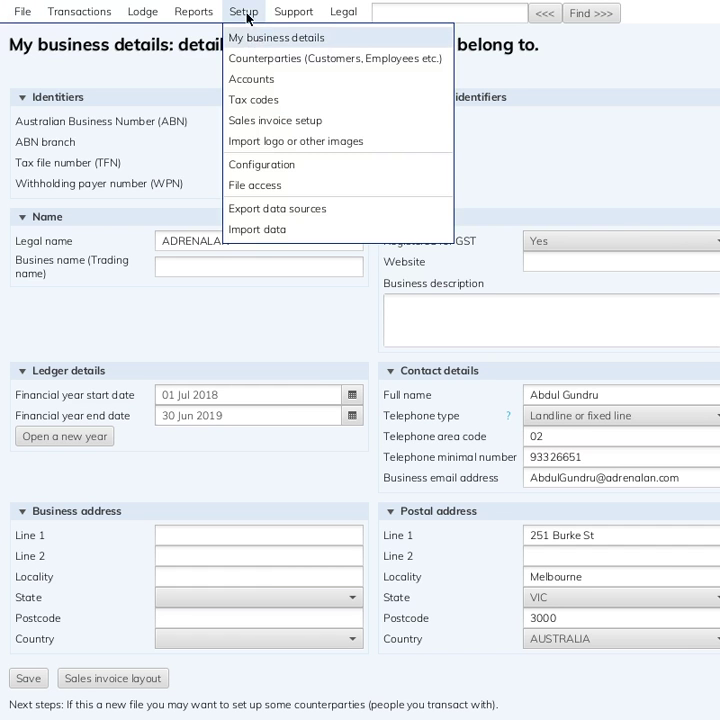
{"action": "left_click", "coordinate": [247, 14]}
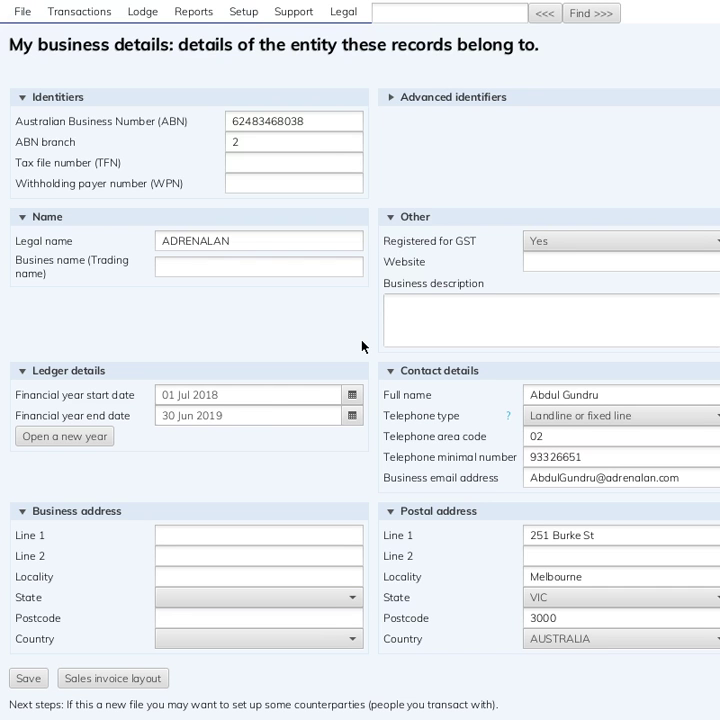
{"action": "left_click", "coordinate": [268, 401]}
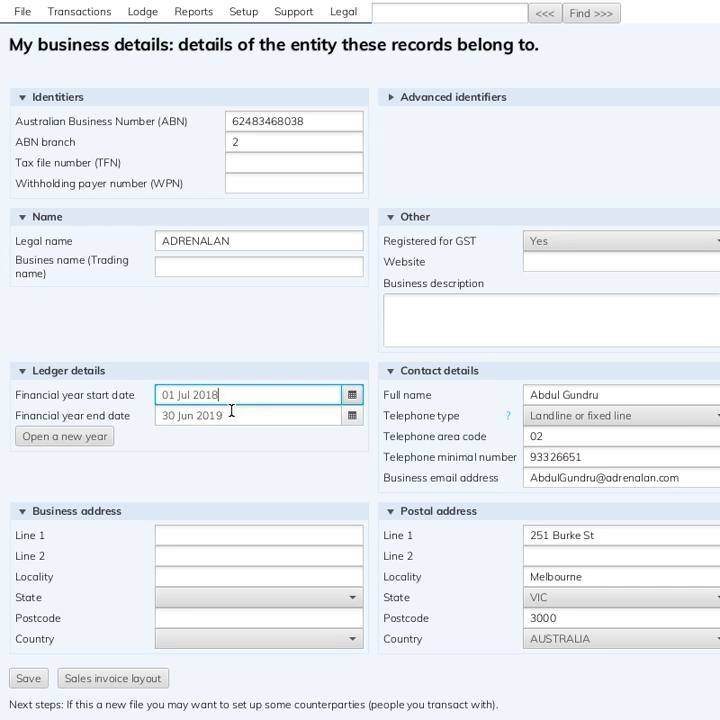
Roll the business into a new financial year (01 Jul 2018 to 30 Jun 2019) and save as a new file.
{"action": "left_click", "coordinate": [58, 440]}
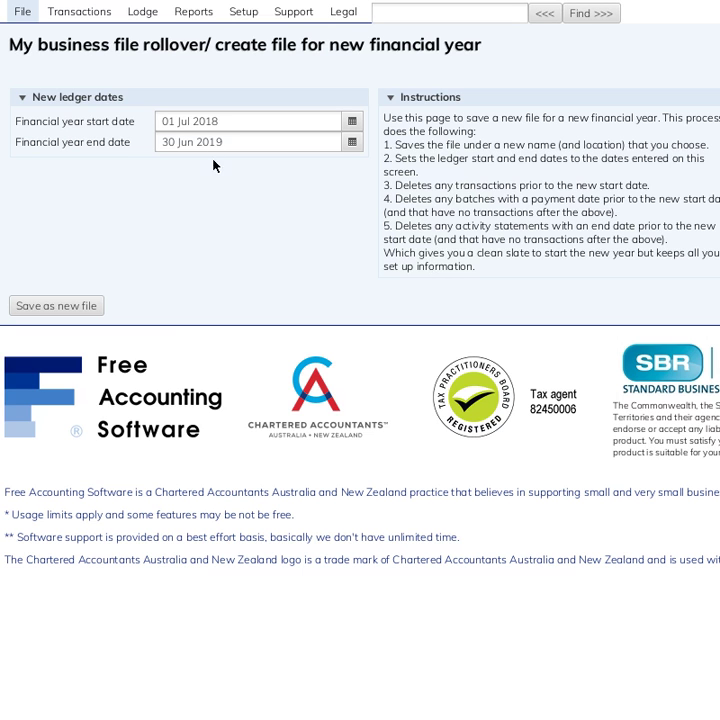
{"action": "left_click", "coordinate": [57, 306]}
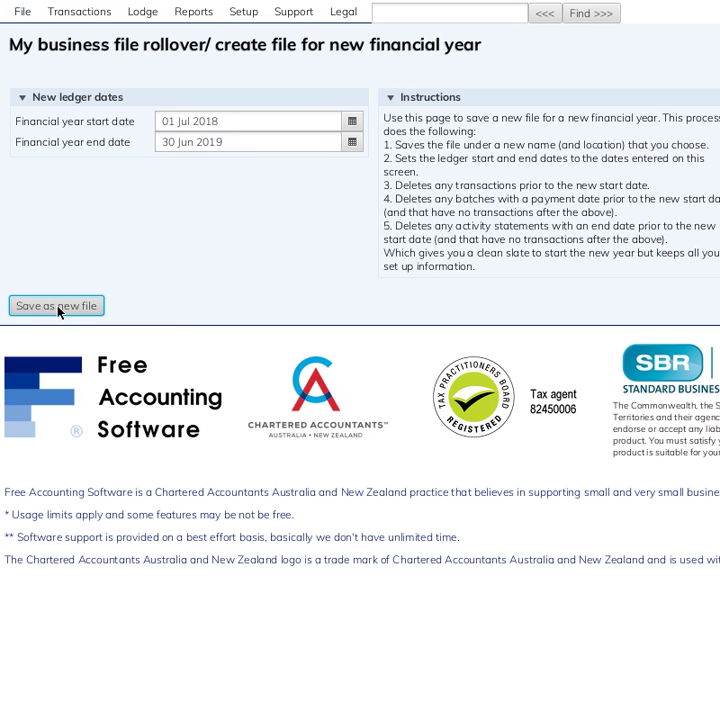